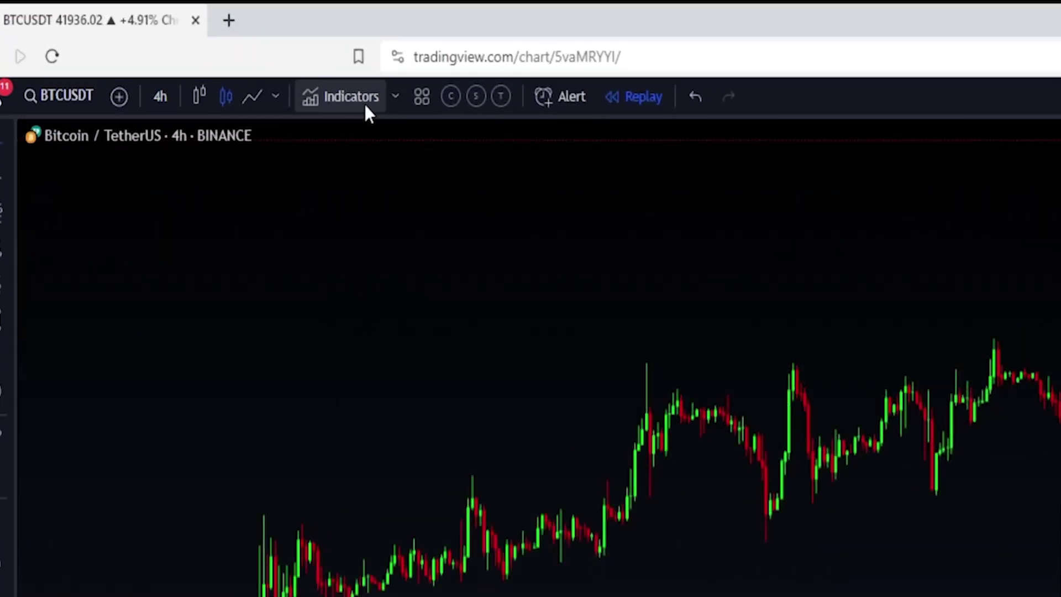
Show the invite-only scripts list with Shark Algo v2 and Shark Oscillator v3 in the indicator library
left_click(365, 106)
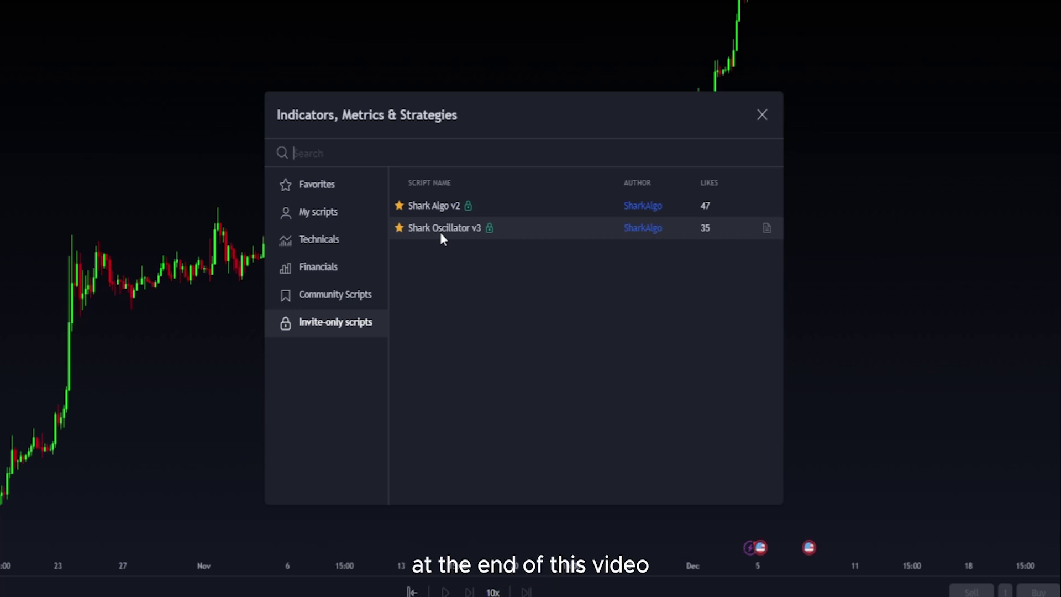
Add Shark Algo v2 plus two Shark Oscillator v3 panes to the BTCUSDT 4h chart
left_click(437, 208)
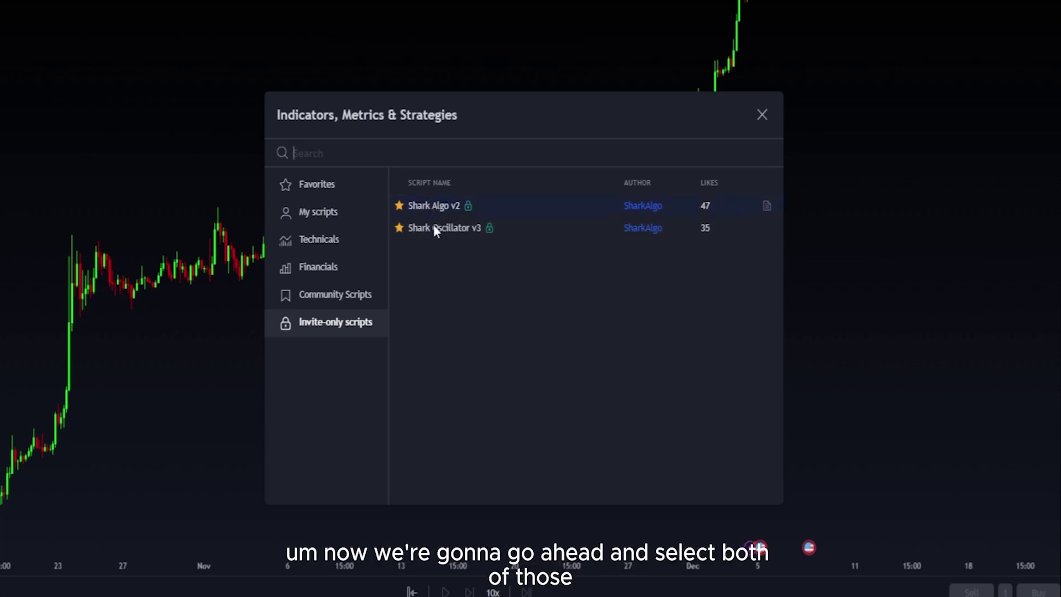
left_click(437, 228)
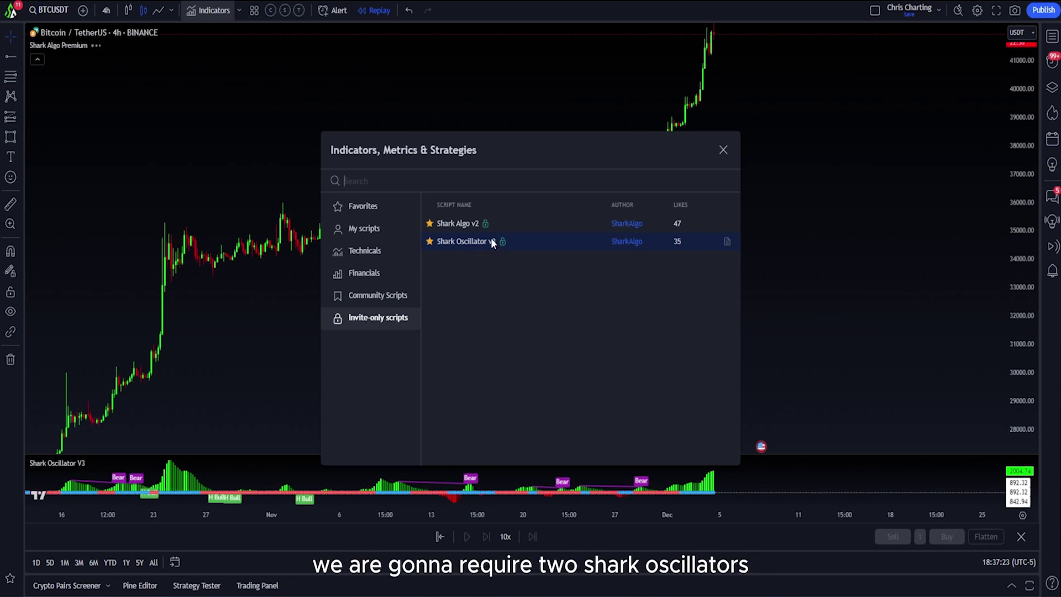
left_click(472, 243)
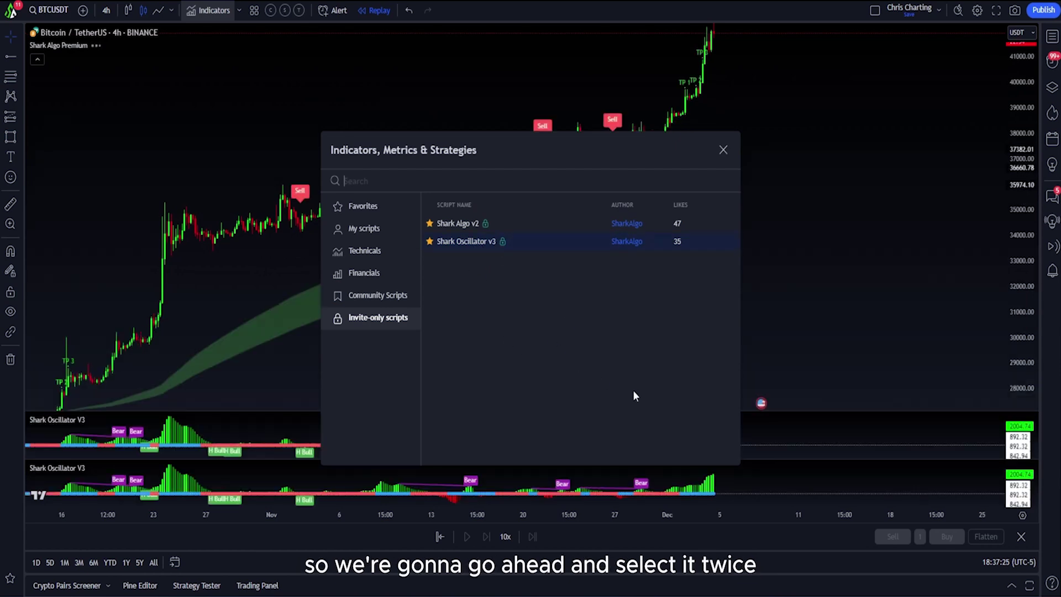
left_click(723, 150)
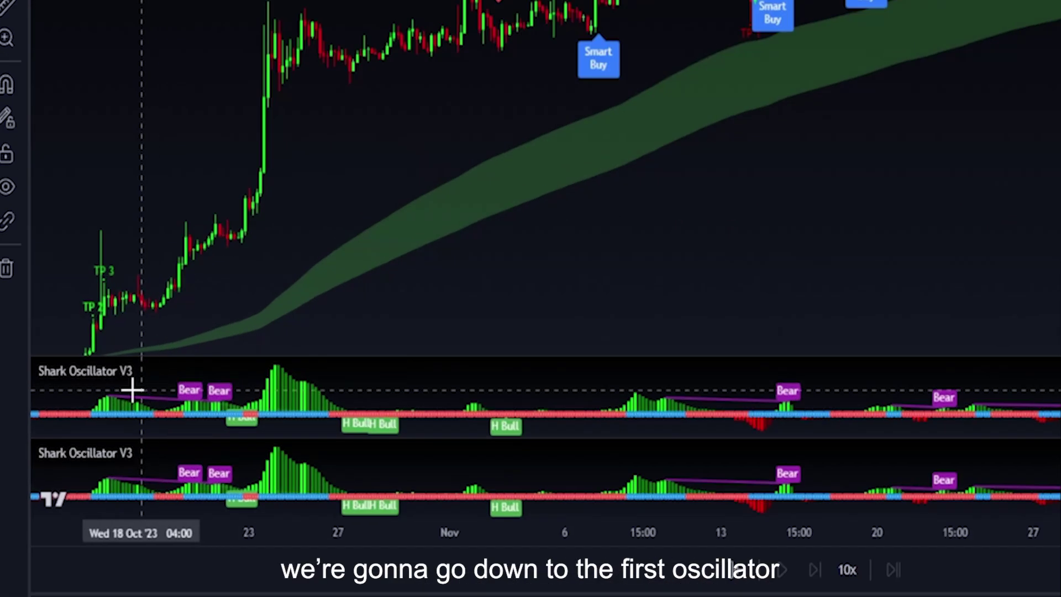
Set the first Shark Oscillator V3's strategy to Elite TVR
mouse_move(70, 422)
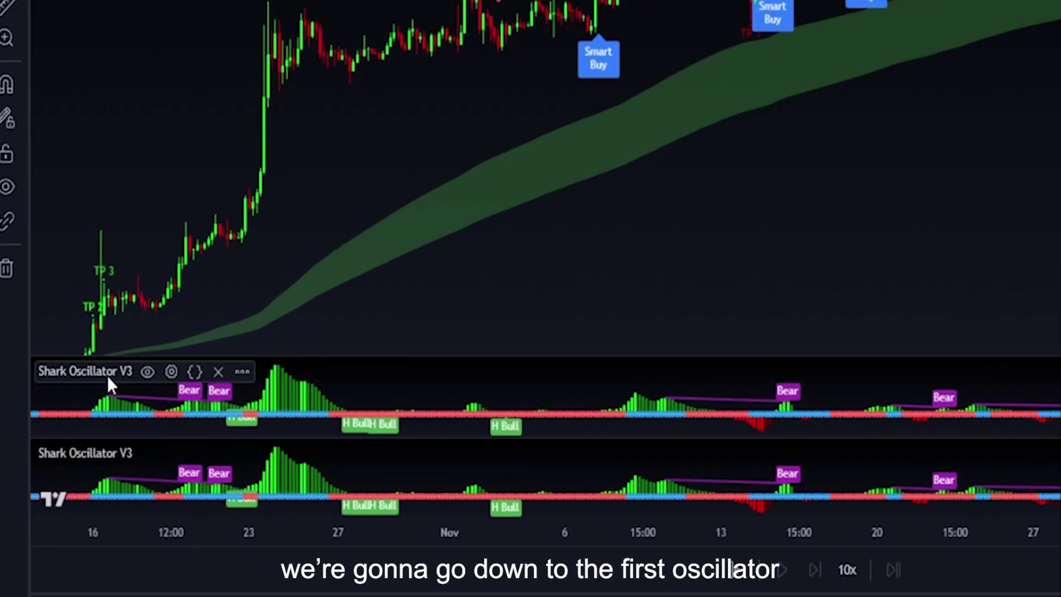
left_click(171, 371)
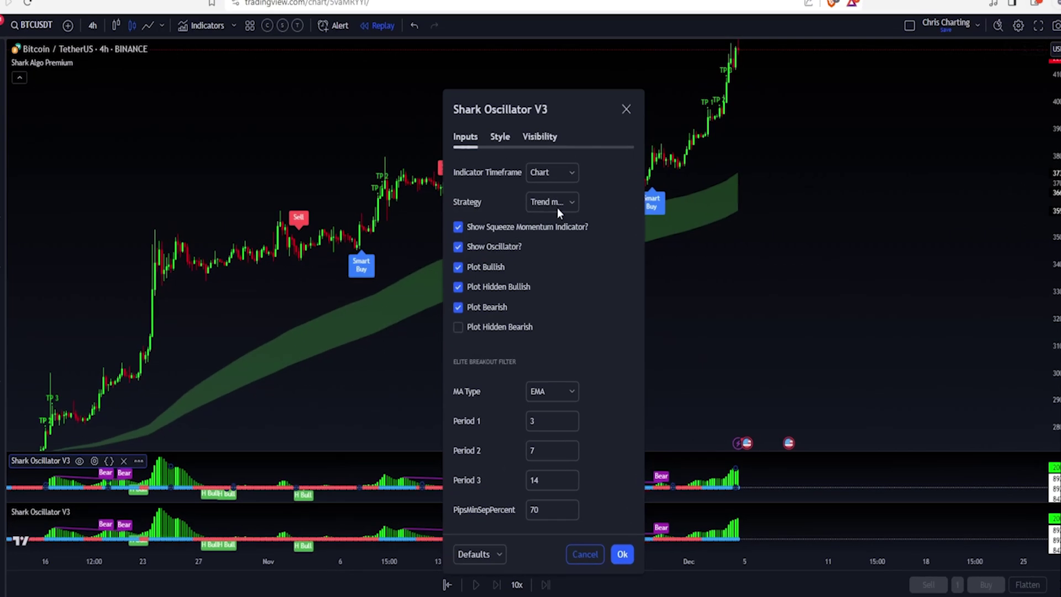
left_click(557, 208)
left_click(566, 330)
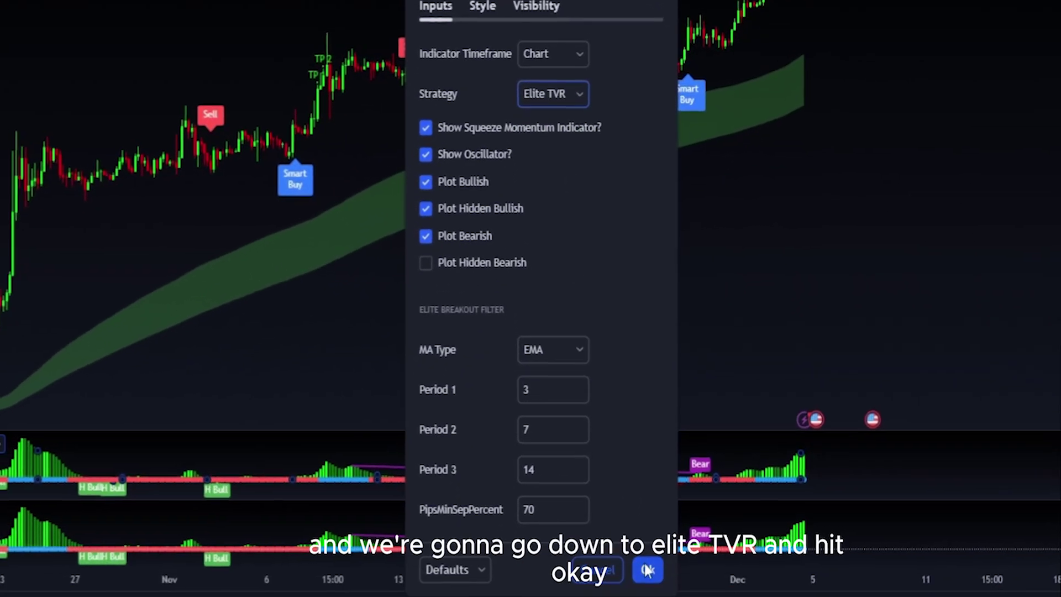
left_click(648, 596)
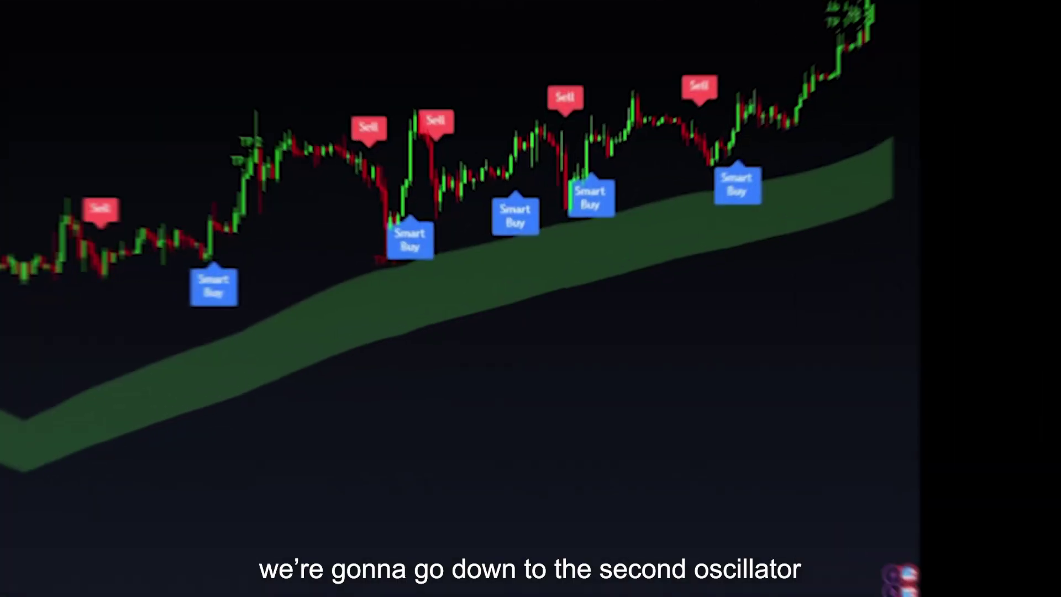
Set the second Shark Oscillator V3 to Confirmation mode
left_click(356, 341)
left_click(598, 182)
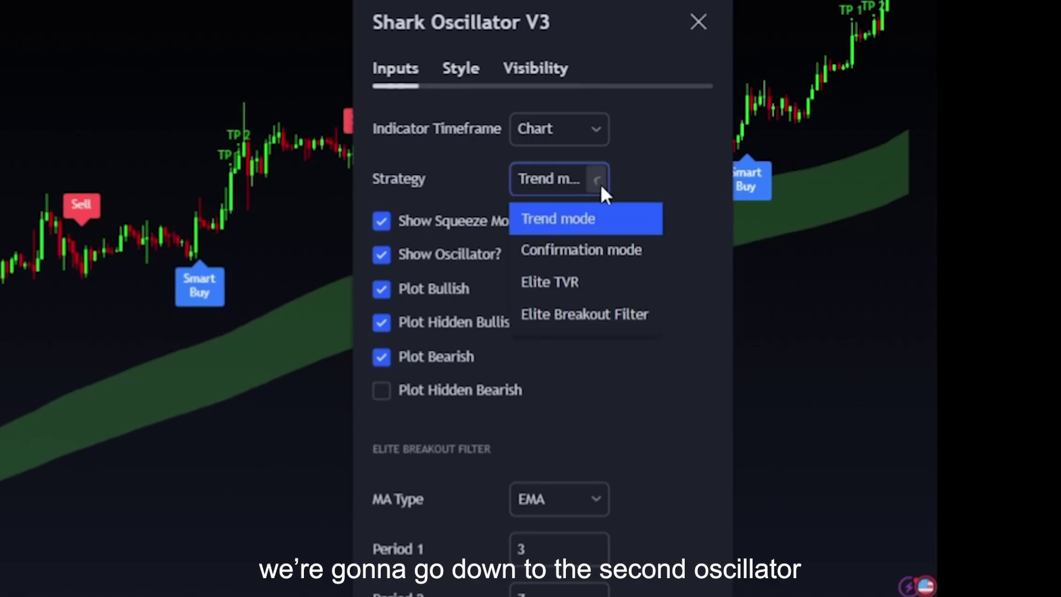
left_click(580, 249)
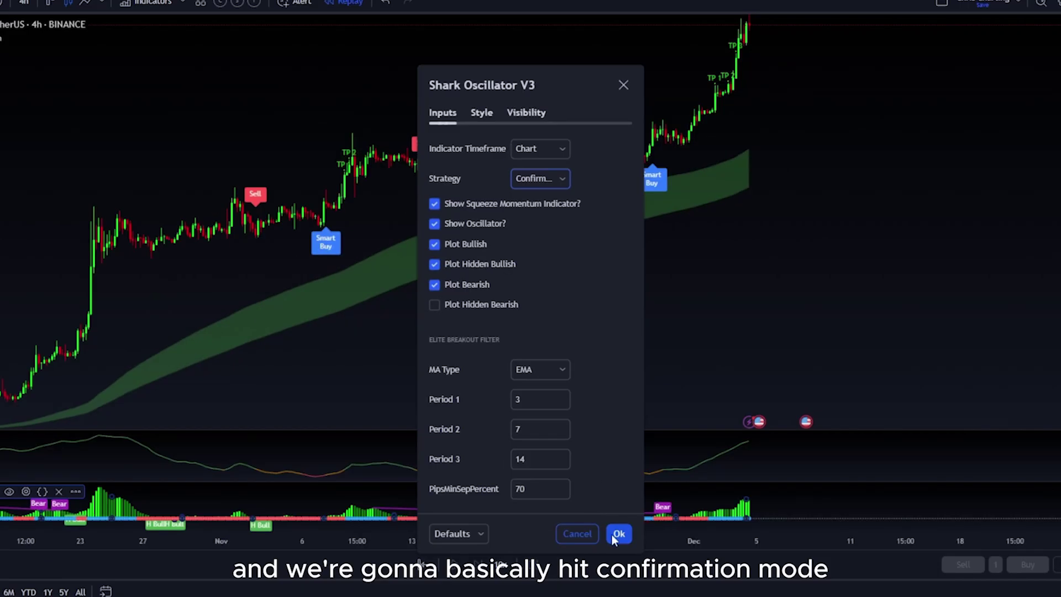
left_click(612, 533)
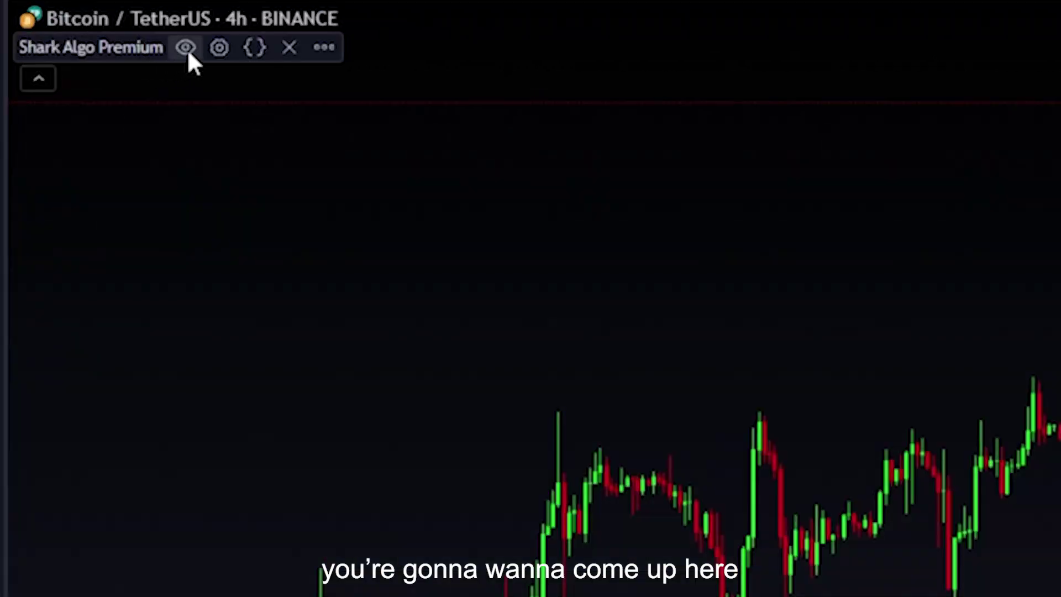
Enable buy and sell signals in Shark Algo Premium and move on to its trend cloud and dashboard options
left_click(210, 47)
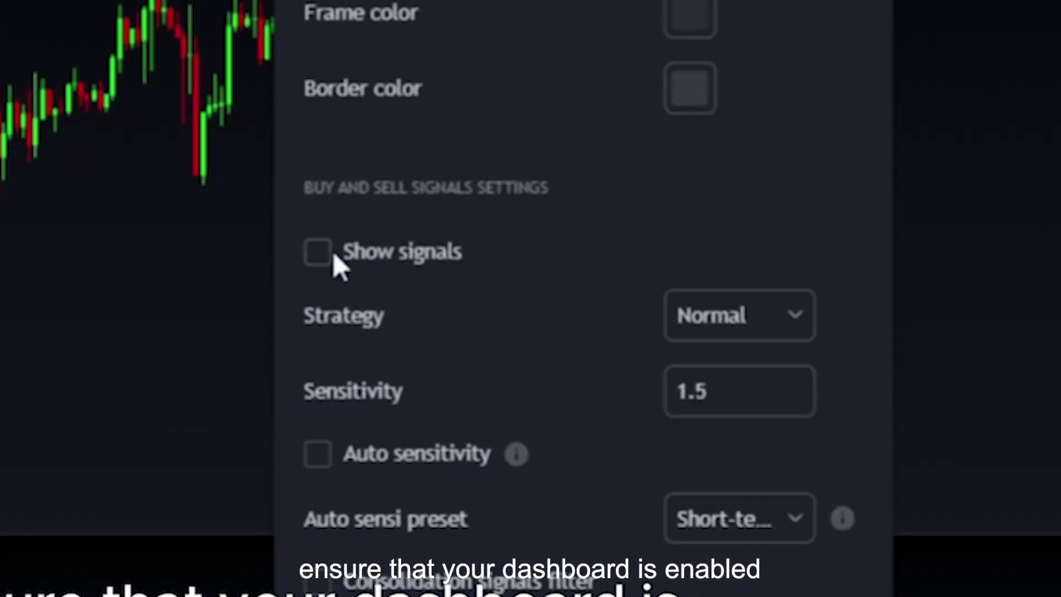
left_click(334, 251)
scroll(423, 478, "down", 5)
scroll(426, 478, "down", 7)
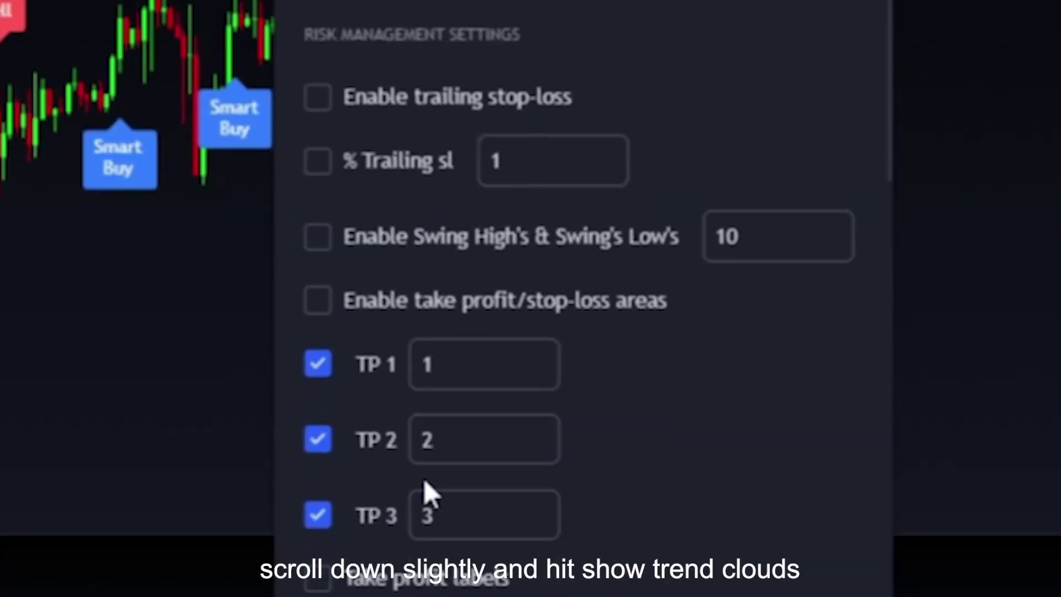
scroll(344, 570, "down", 1)
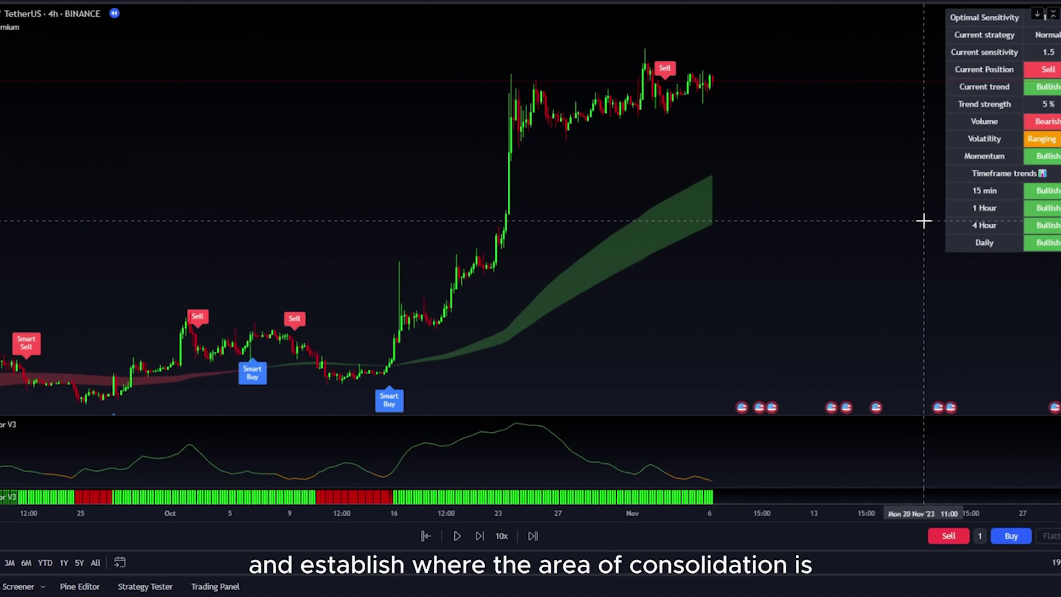
Draw a rectangle over the sideways range at the rally top, aligning its left edge to the breakout candle
scroll(663, 212, "right", 1)
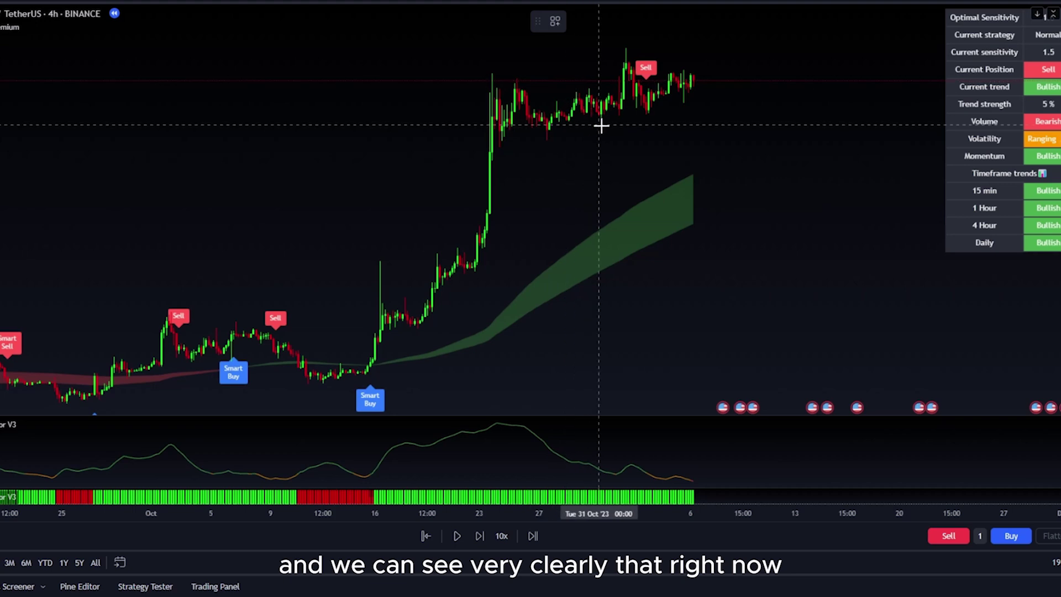
mouse_move(465, 63)
left_mouse_down()
mouse_move(523, 117)
mouse_move(679, 146)
left_mouse_up()
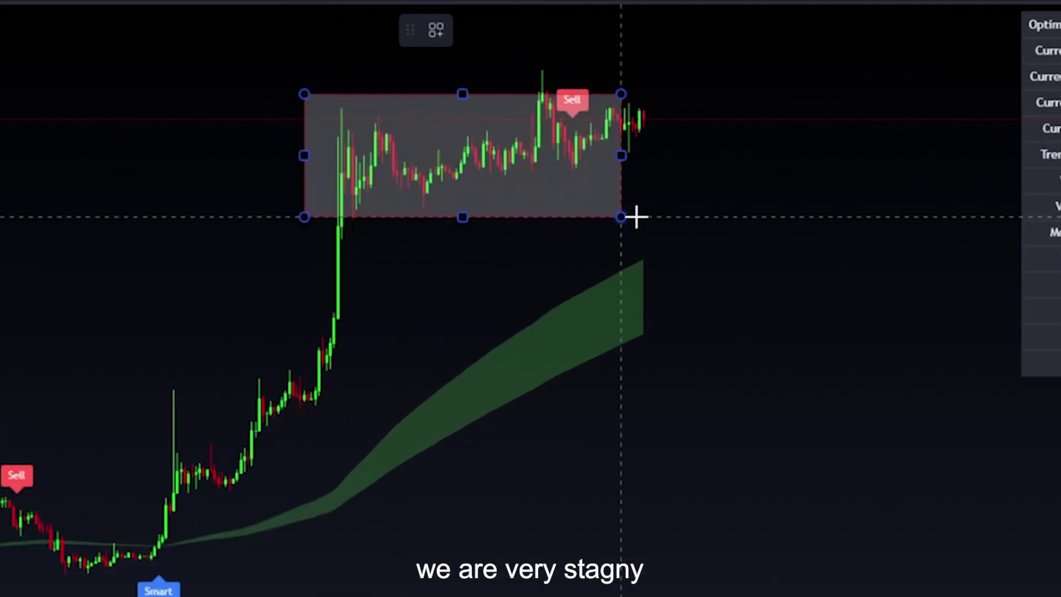
left_click_drag(635, 216, 695, 212)
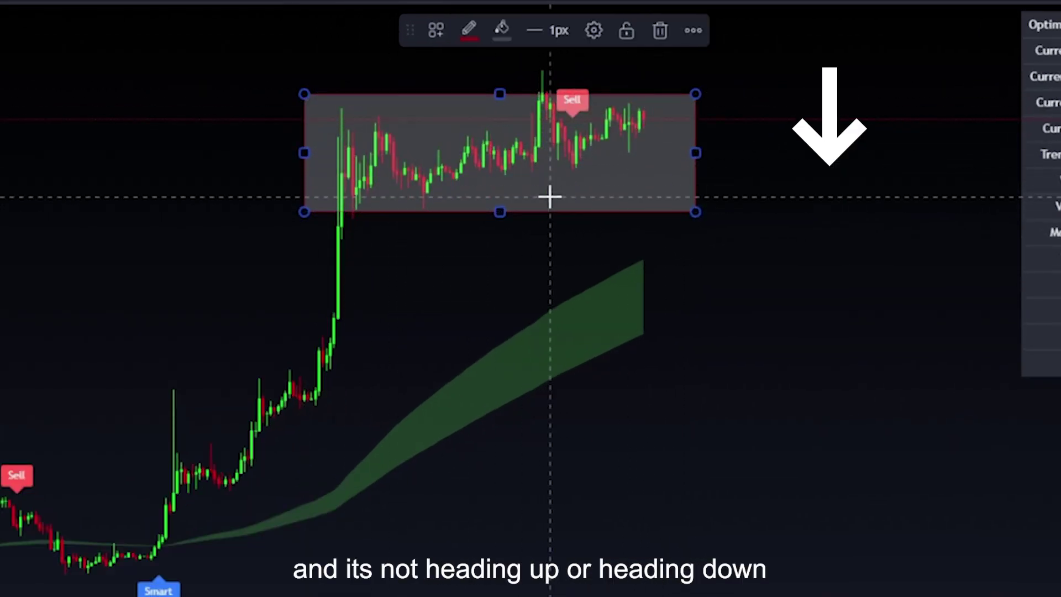
left_click_drag(555, 251, 384, 261)
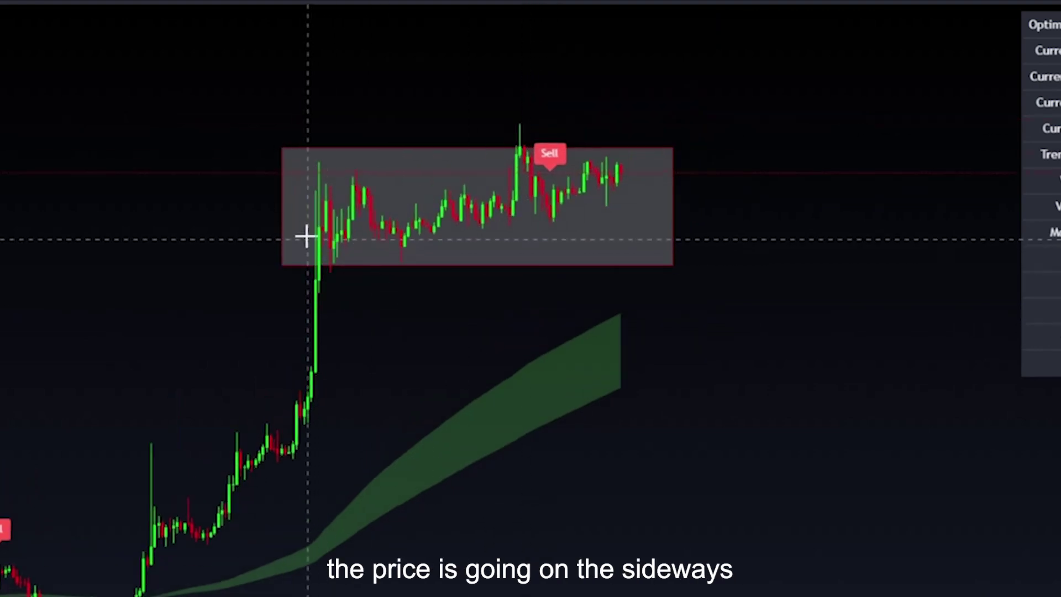
left_click(282, 240)
left_click_drag(279, 206, 319, 204)
left_click(390, 274)
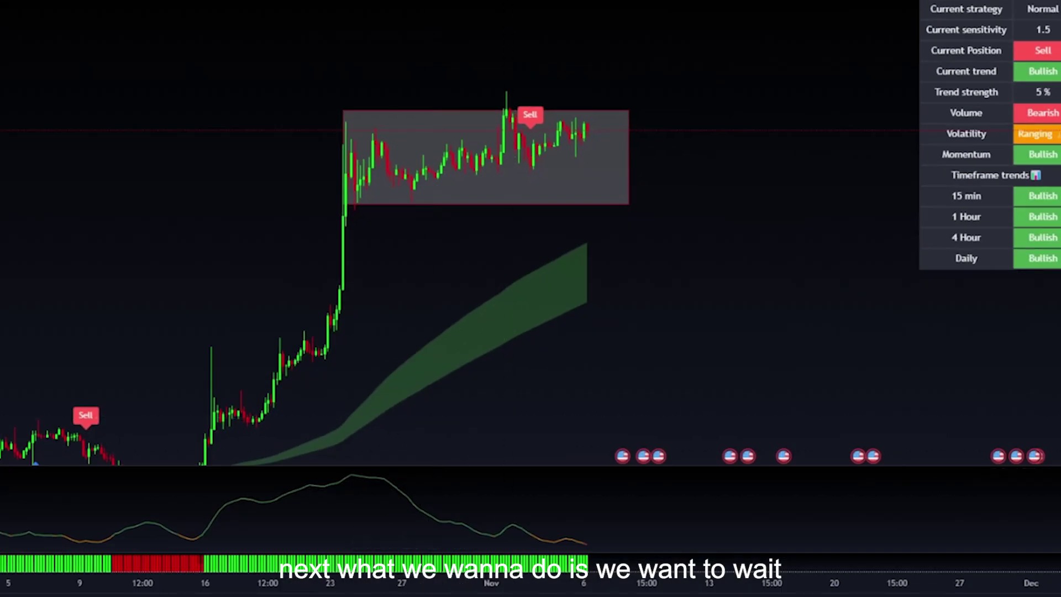
Replay bars forward, following price until candles break above the box
left_click(305, 594)
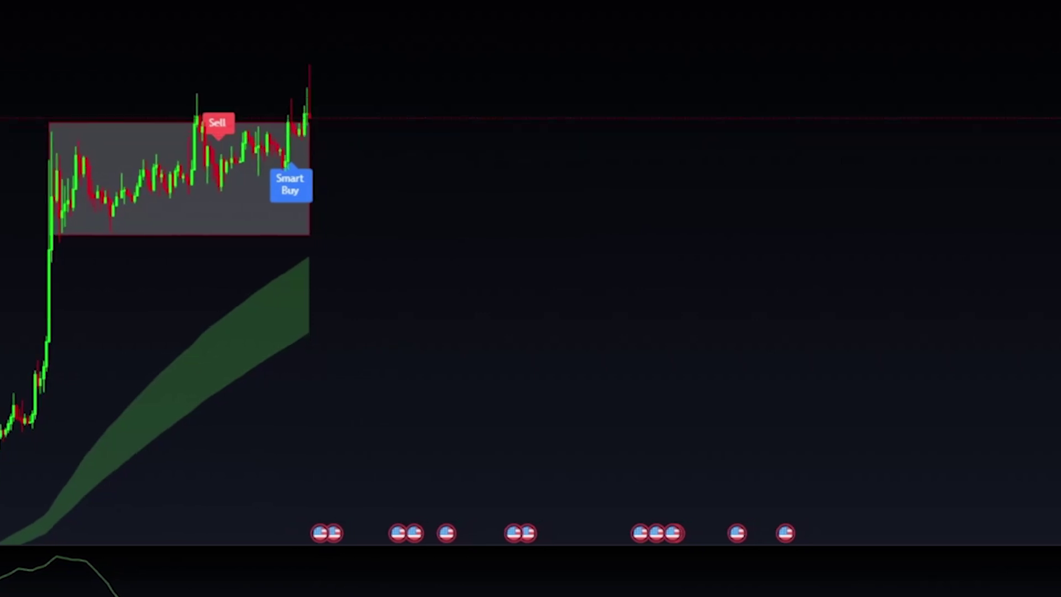
left_click_drag(451, 287, 312, 431)
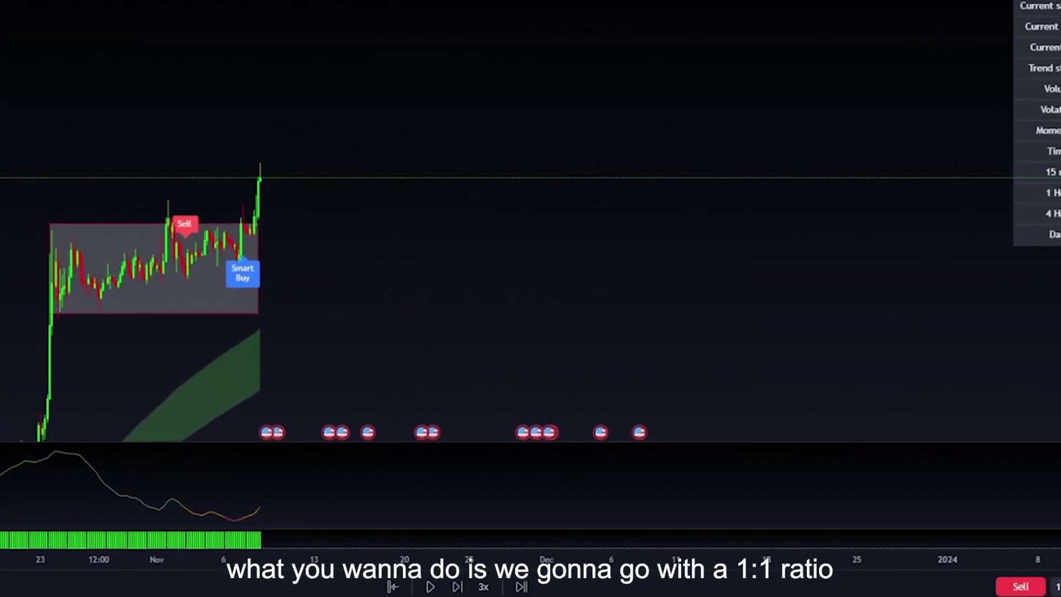
Place a long position at the breakout candle, stop below the box, target at 1:1
left_click(283, 181)
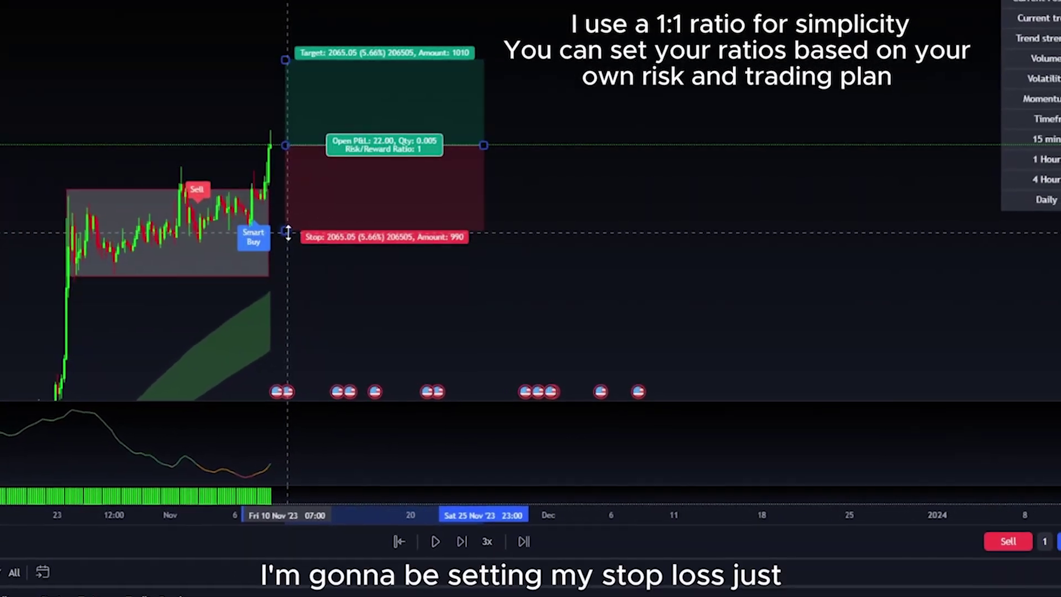
mouse_move(294, 269)
left_mouse_down()
mouse_move(296, 312)
mouse_move(301, 287)
left_mouse_up()
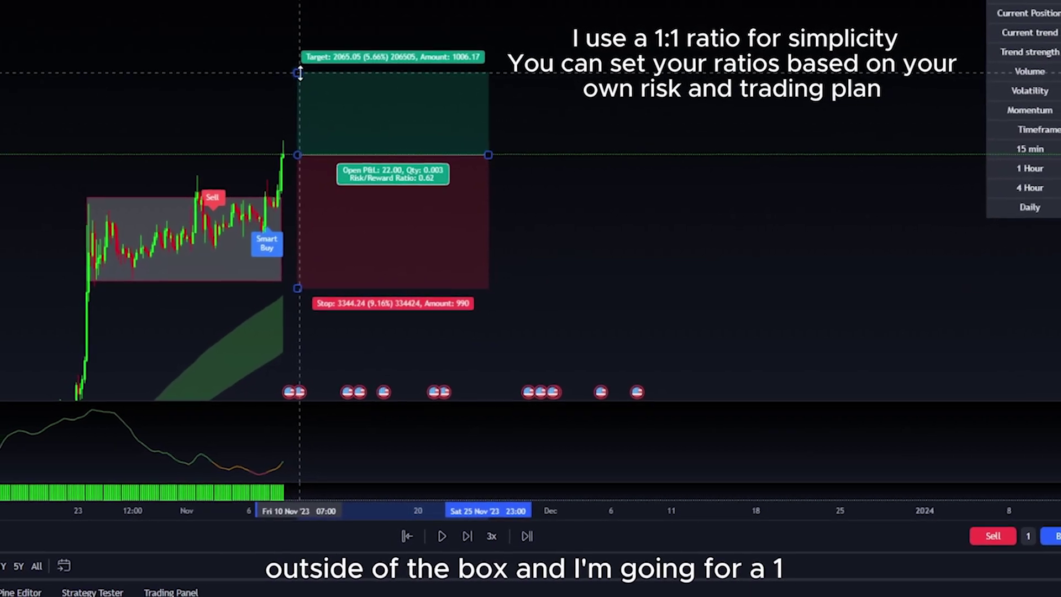
left_click_drag(298, 73, 315, 39)
left_click(550, 190)
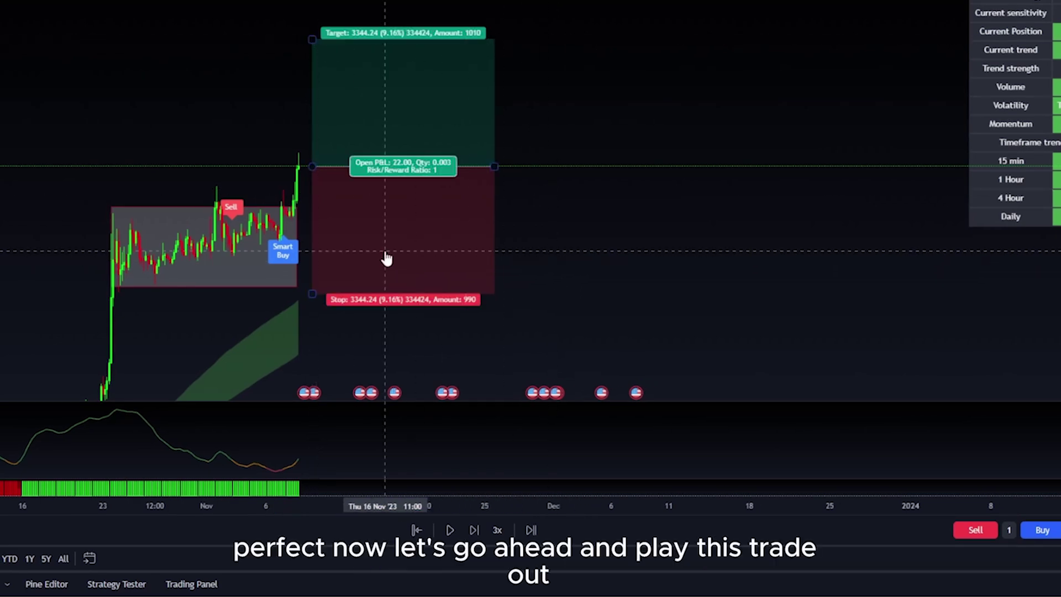
Slide the long position back onto the entry candle
left_click(312, 167)
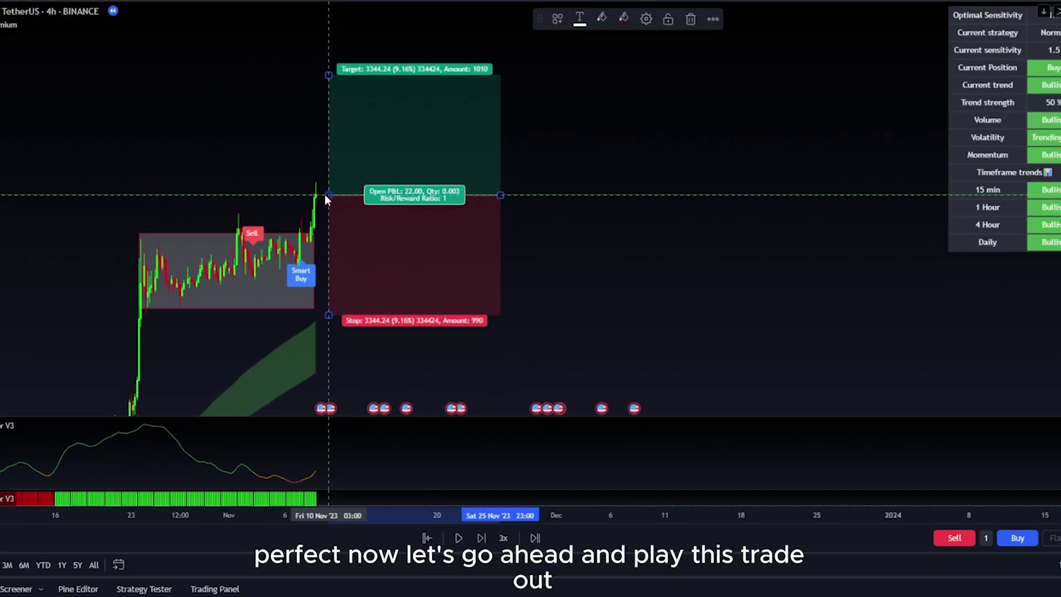
left_click_drag(306, 166, 298, 166)
left_click(542, 293)
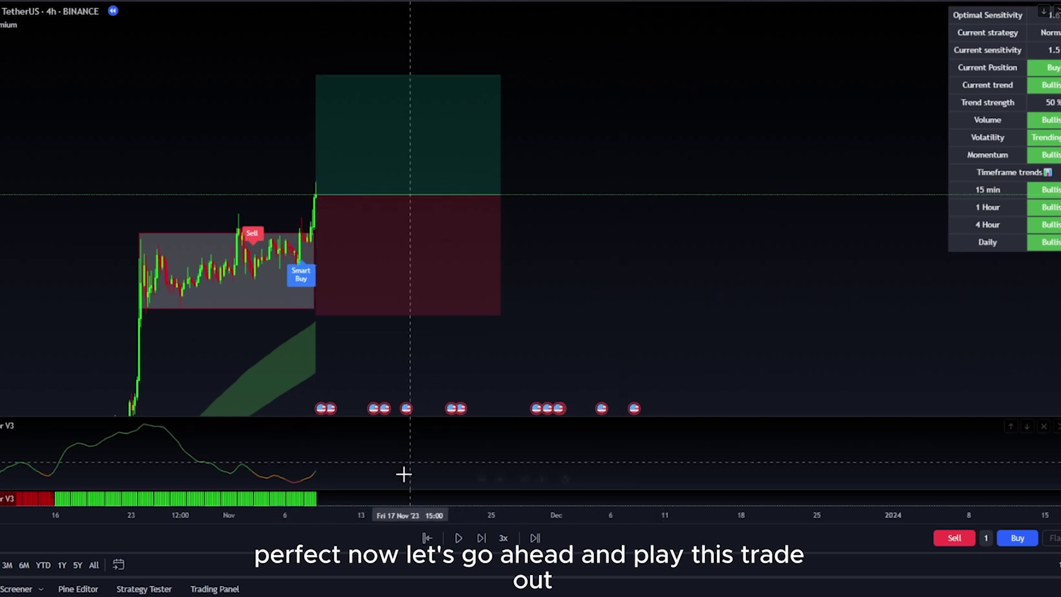
Replay the trade at 10x until the target is hit, then pan back to earlier price history
left_click(458, 539)
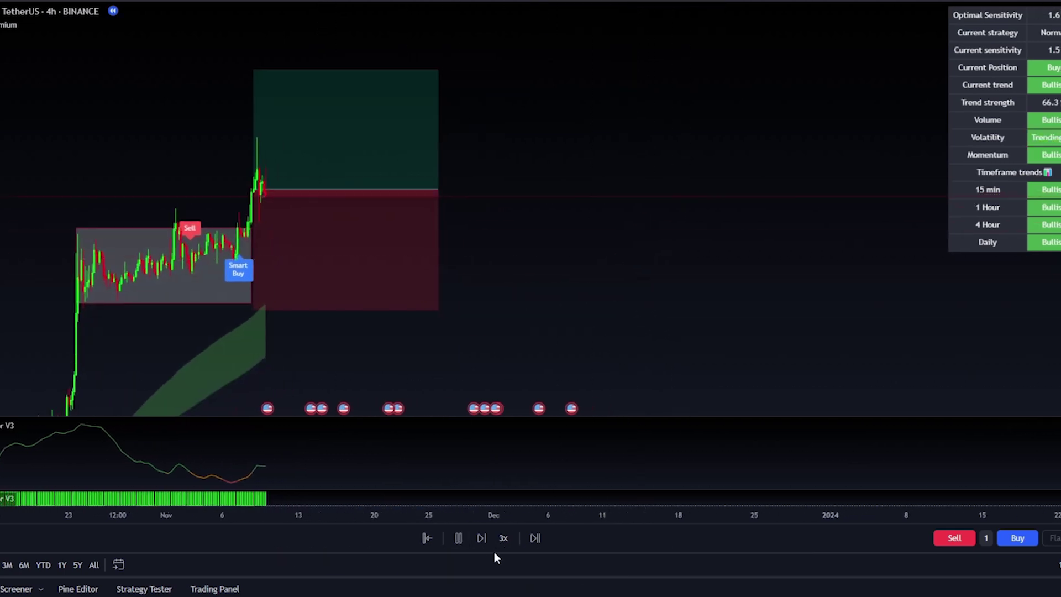
left_click(503, 538)
left_click(501, 398)
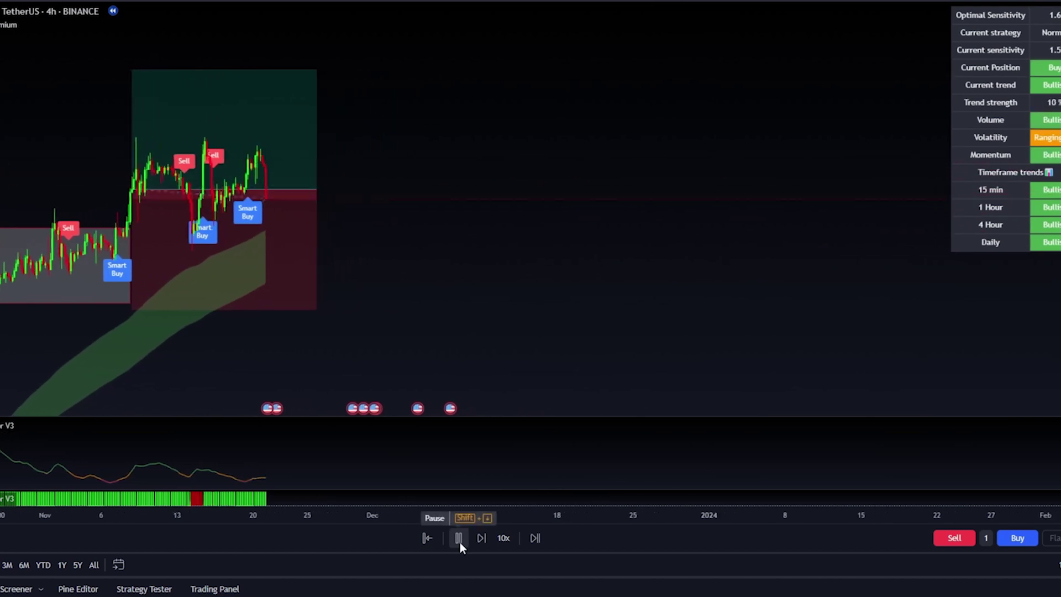
left_click(247, 189)
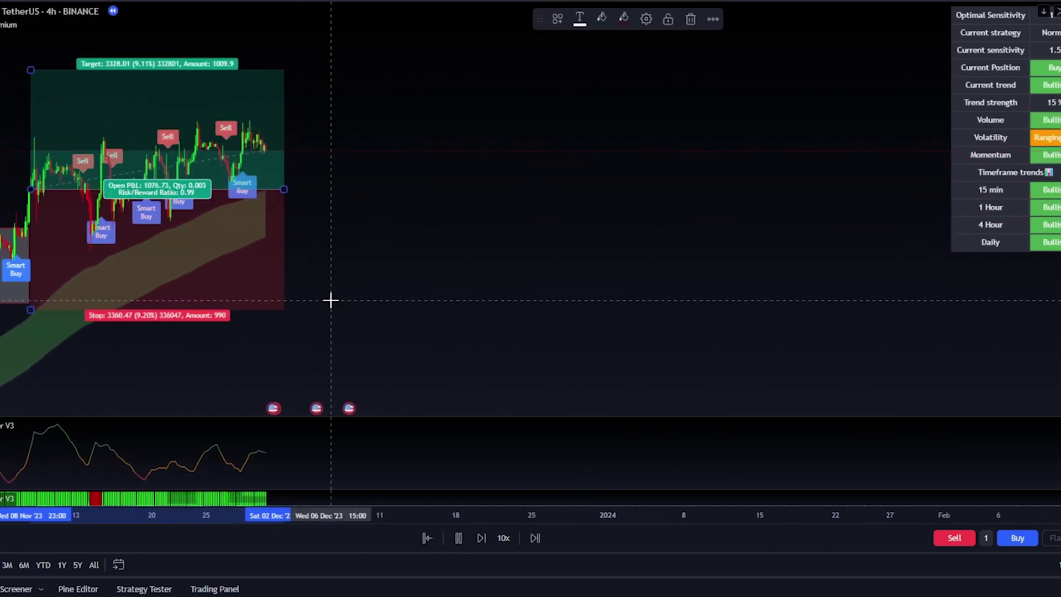
left_click(459, 539)
left_click_drag(370, 220, 486, 307)
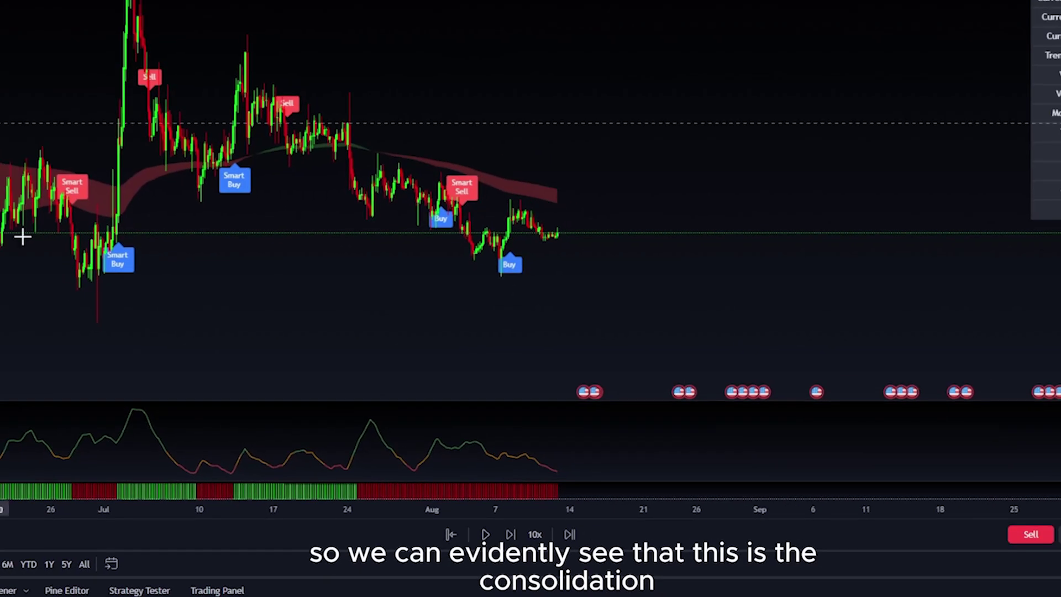
Box the GRT consolidation range, frame it, and replay forward toward the Smart Sell
left_click_drag(351, 171, 698, 274)
scroll(608, 323, "right", 3)
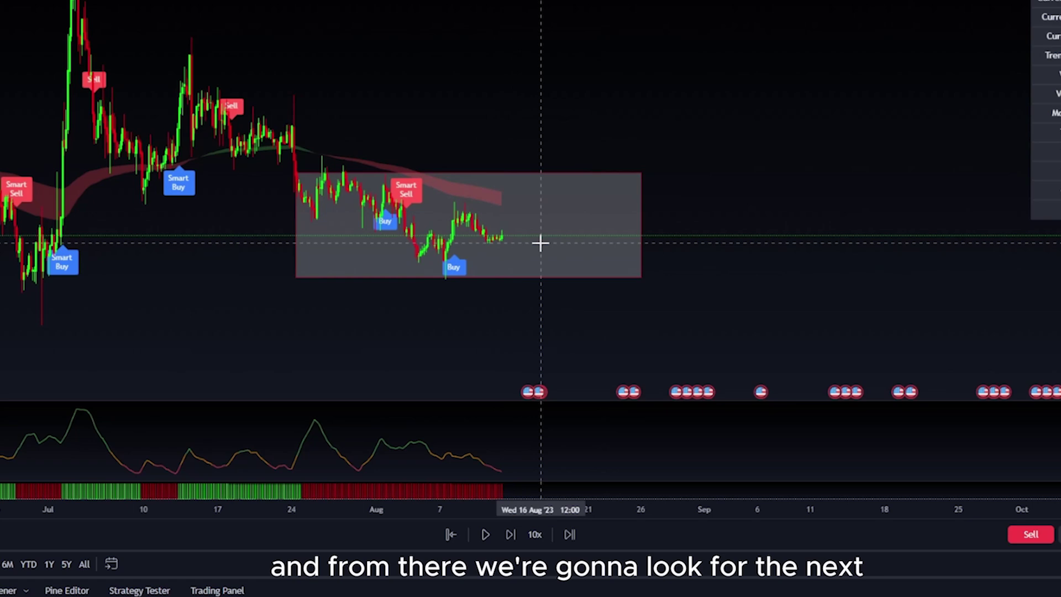
left_click_drag(757, 301, 715, 265)
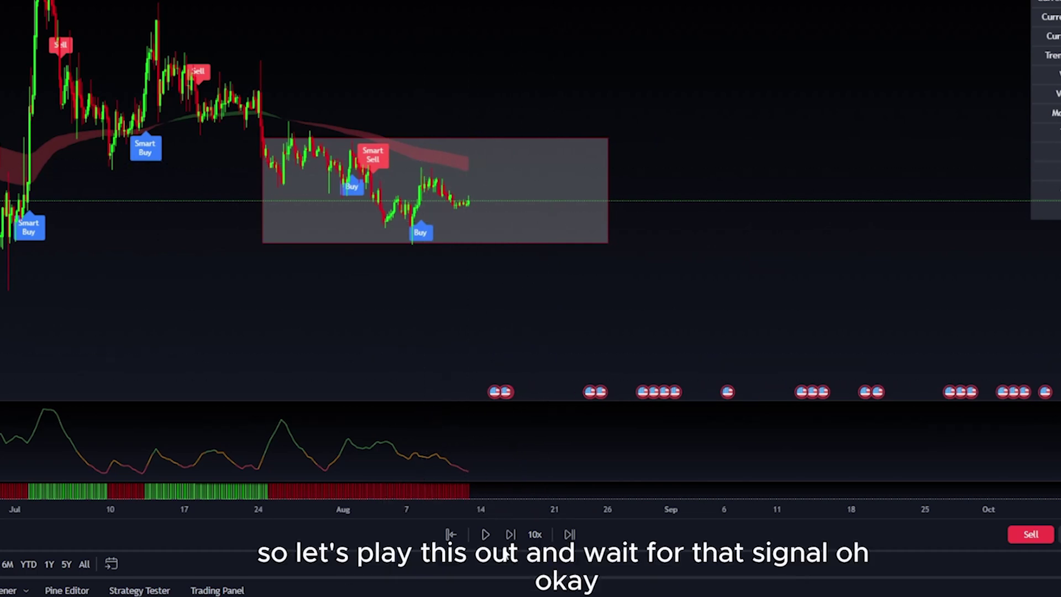
left_click(488, 541)
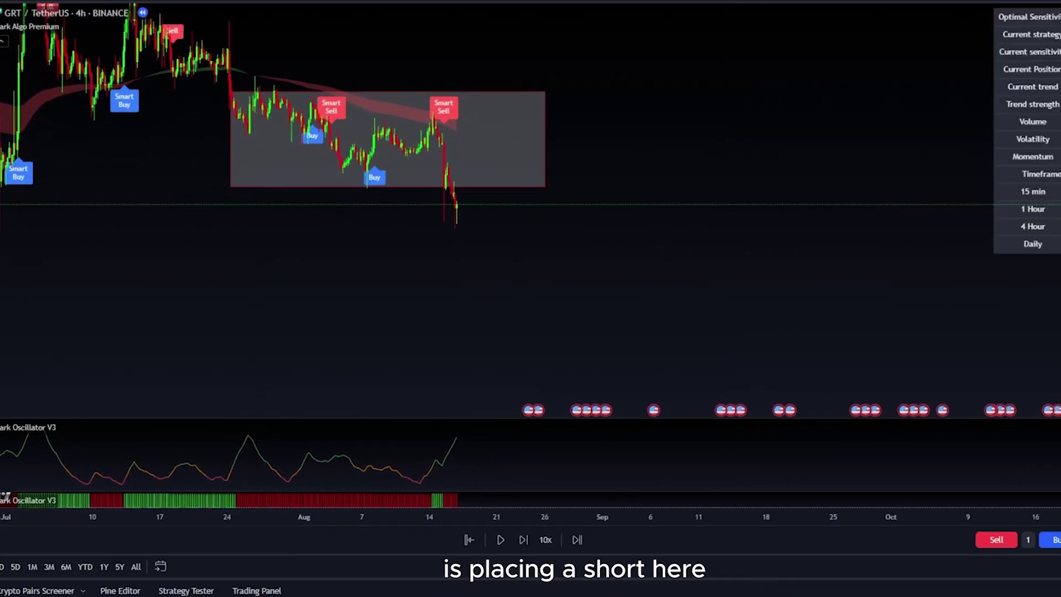
Place a short at the GRT breakdown with stop above the box and about 1:1 target, then resume replay
left_click(2, 138)
left_click(38, 141)
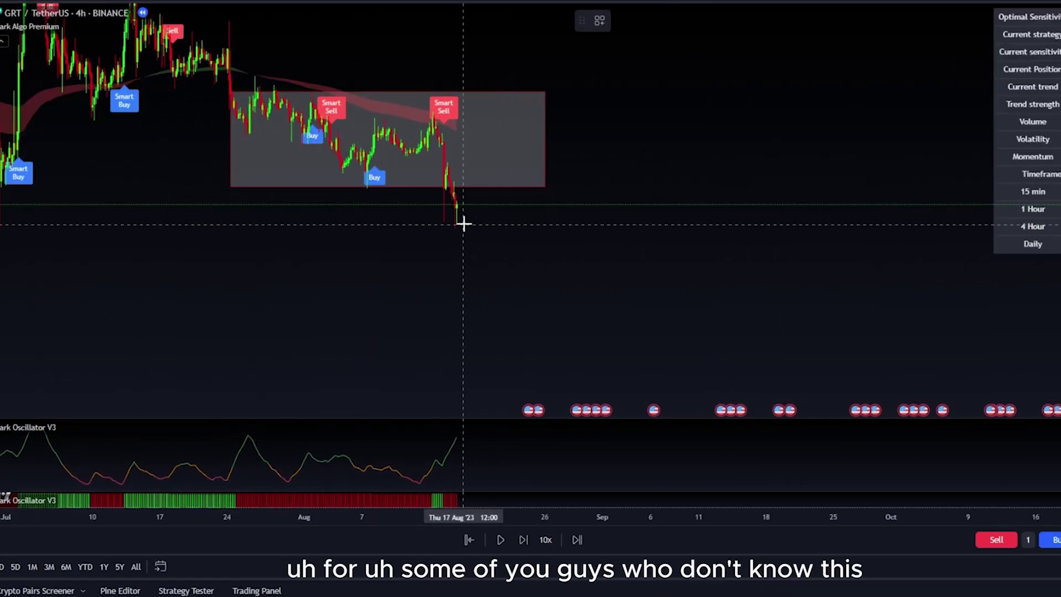
left_click(459, 205)
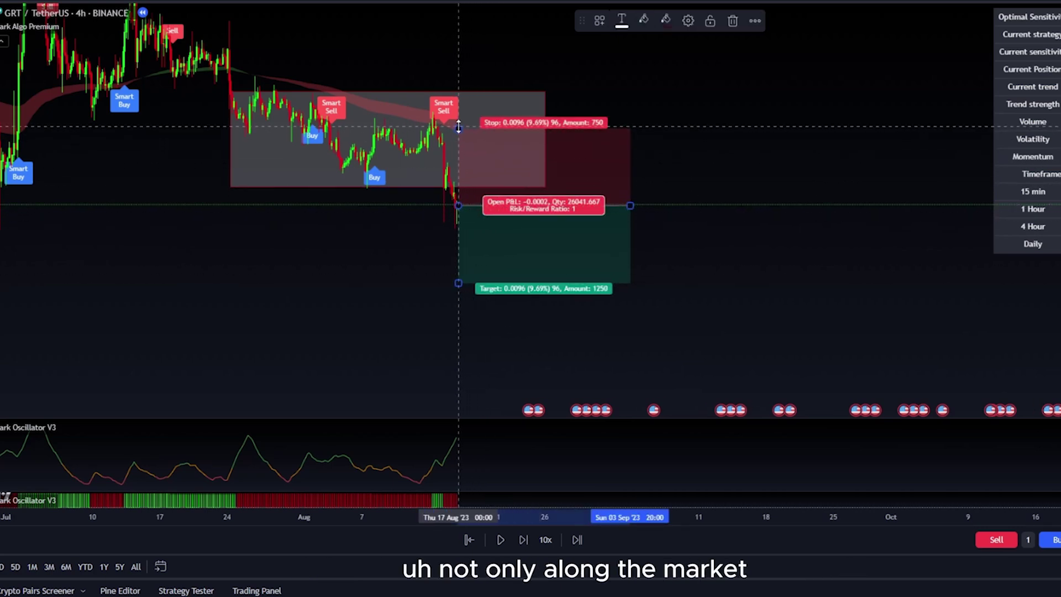
left_click_drag(458, 128, 458, 82)
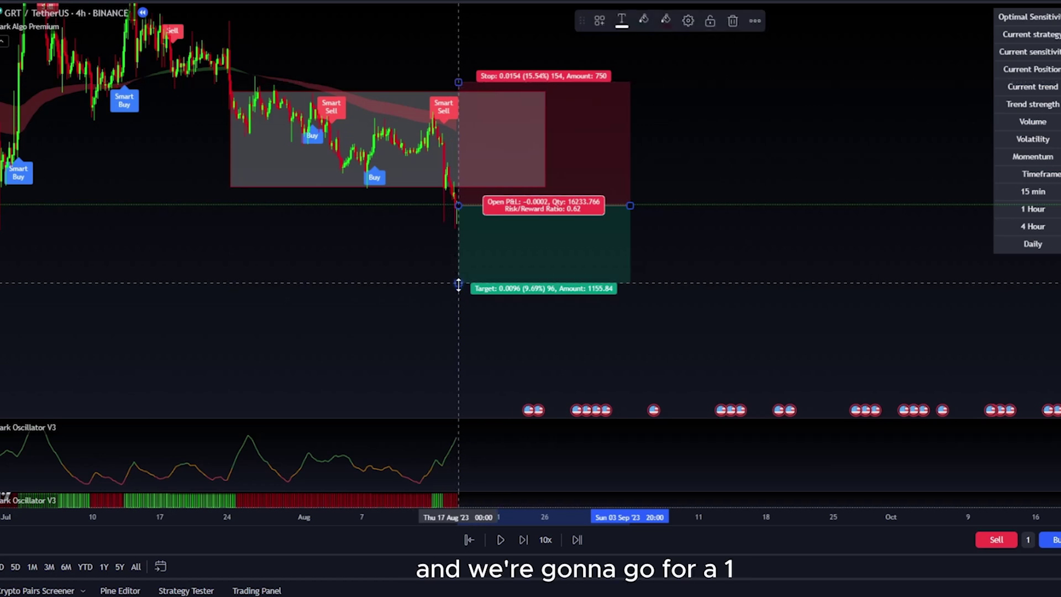
left_click_drag(458, 286, 454, 325)
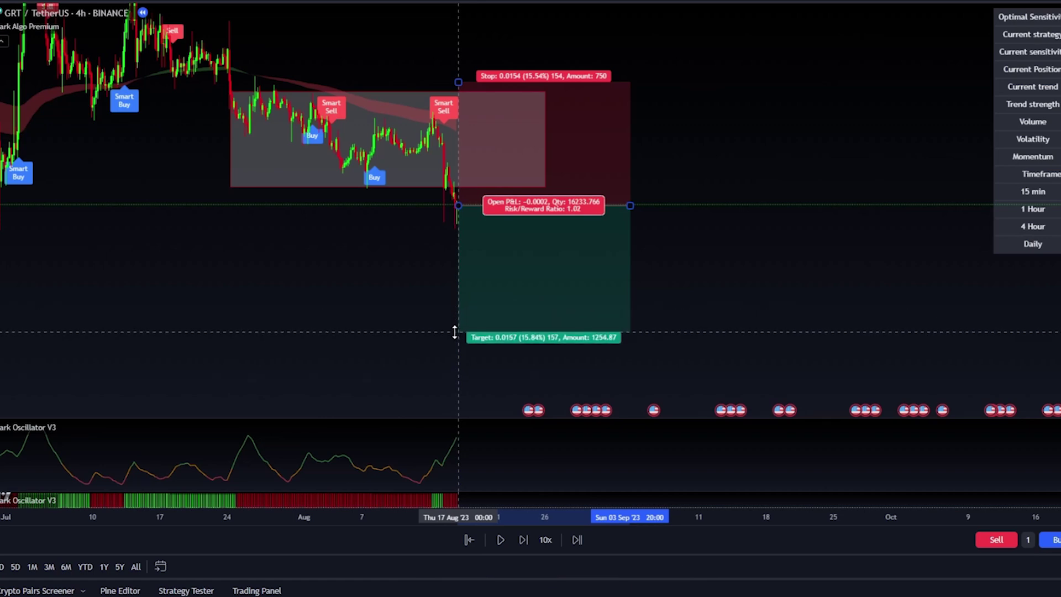
left_click(751, 284)
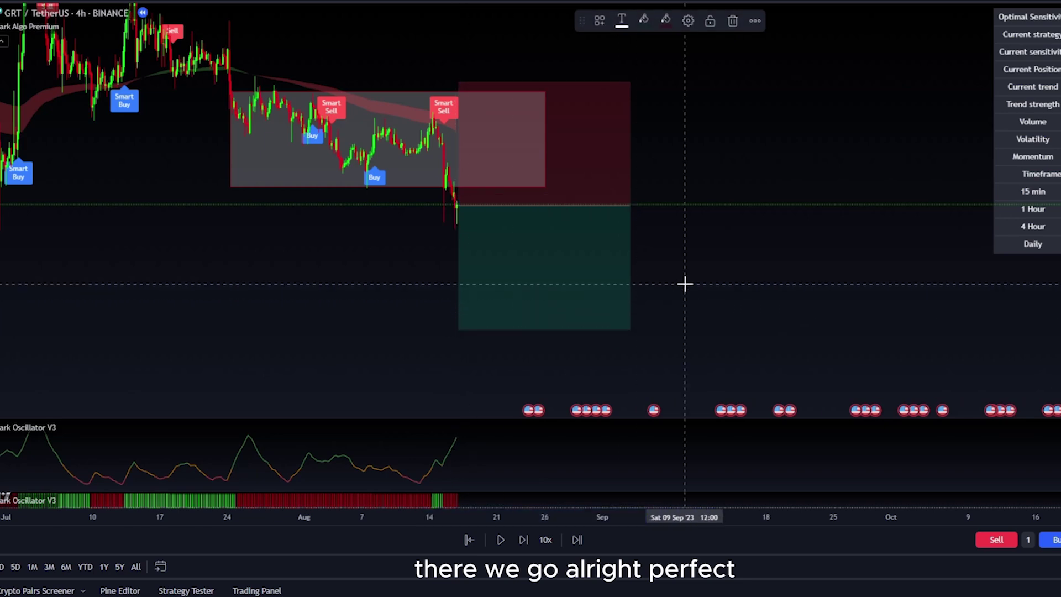
left_click(498, 540)
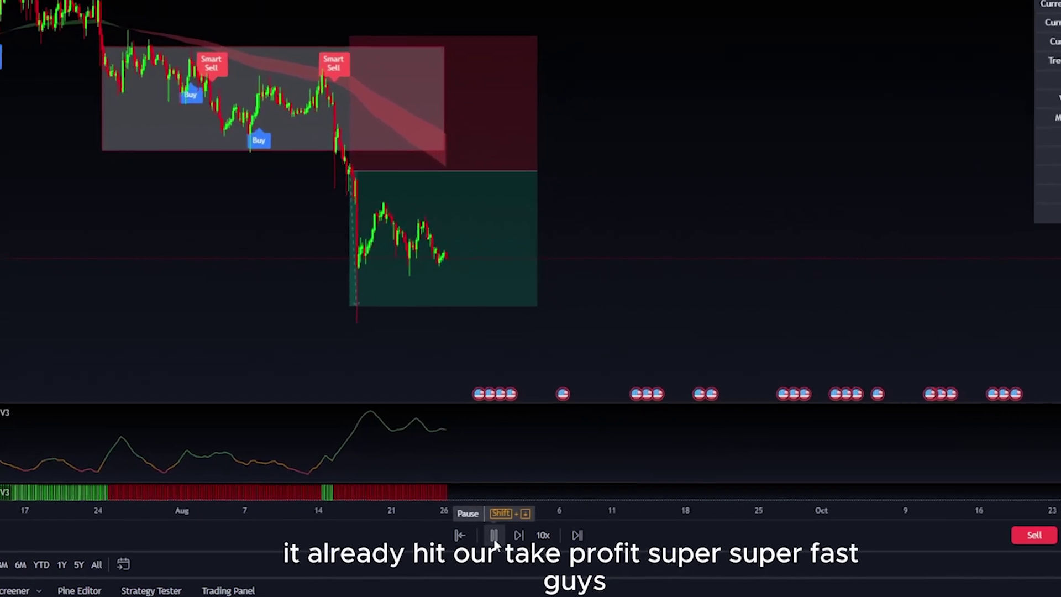
Pause and resume the GRT replay, then end it once the short reaches take-profit
left_click(497, 539)
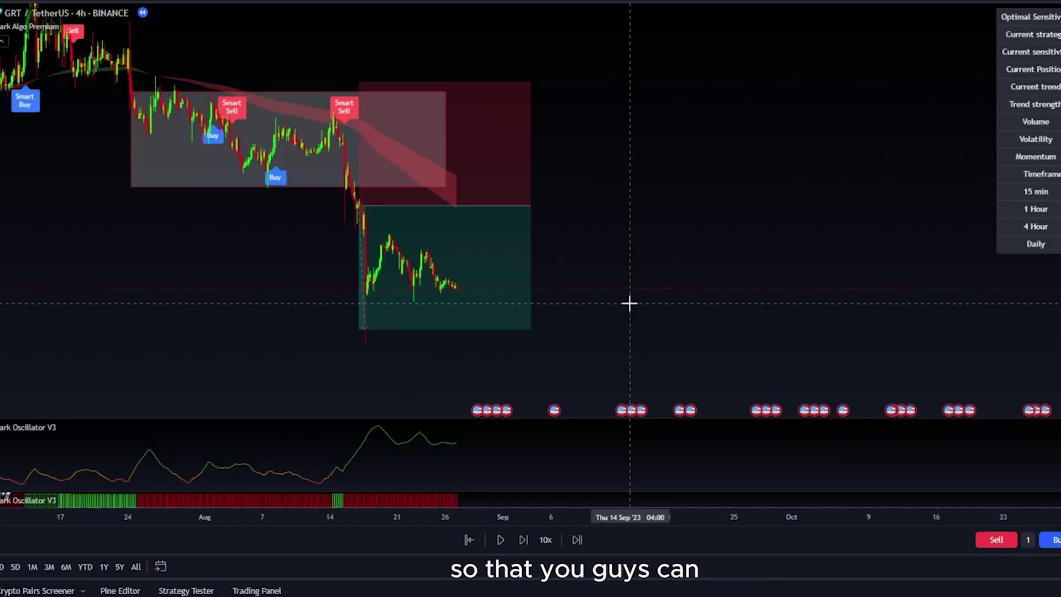
left_click(500, 539)
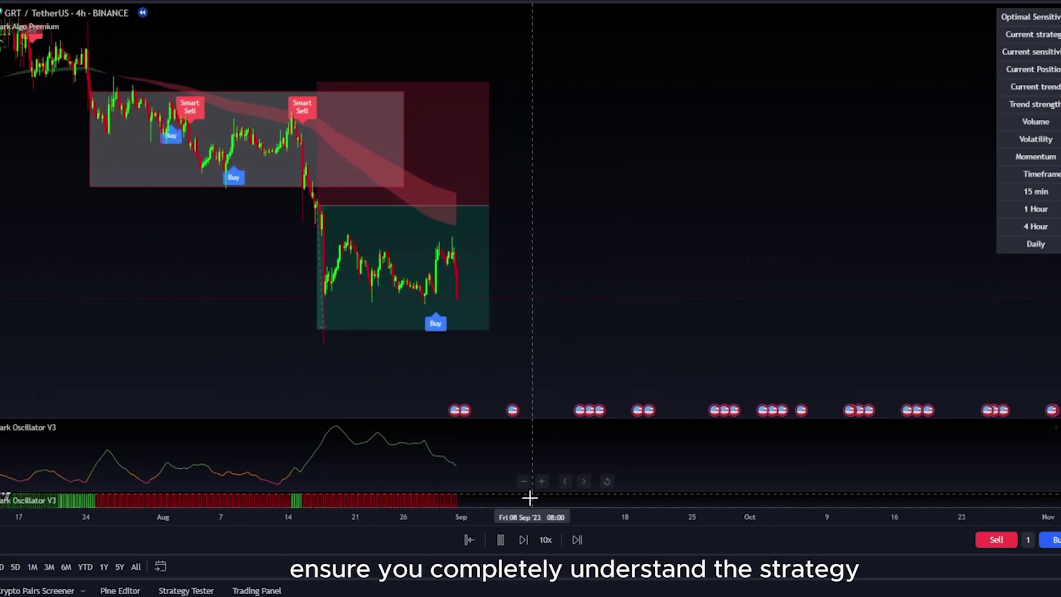
left_click(502, 545)
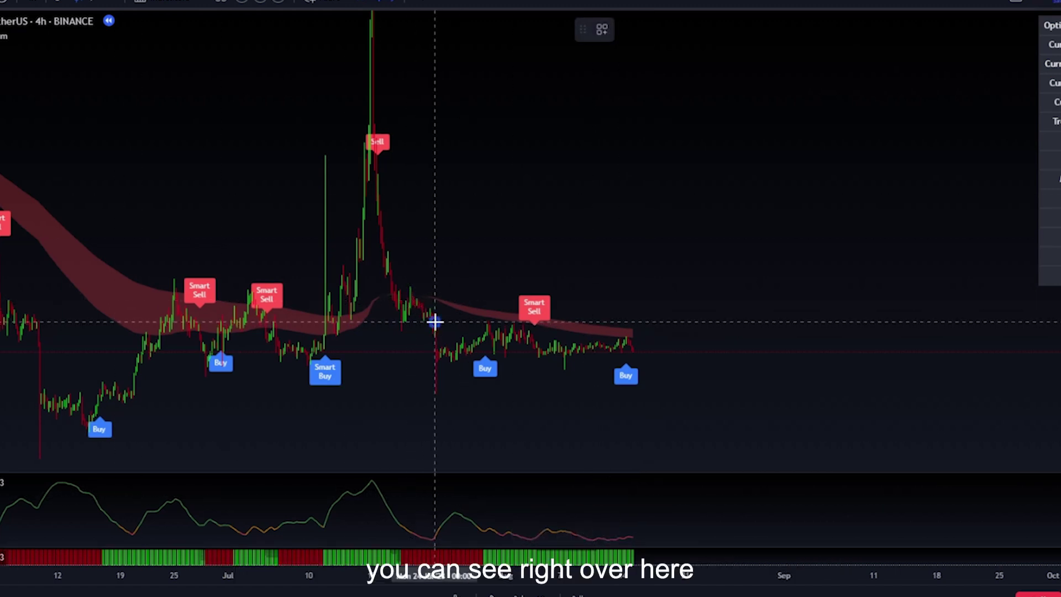
Draw a box over the 1INCH consolidation range and replay at 3x speed until the breakdown
left_click_drag(435, 321, 712, 385)
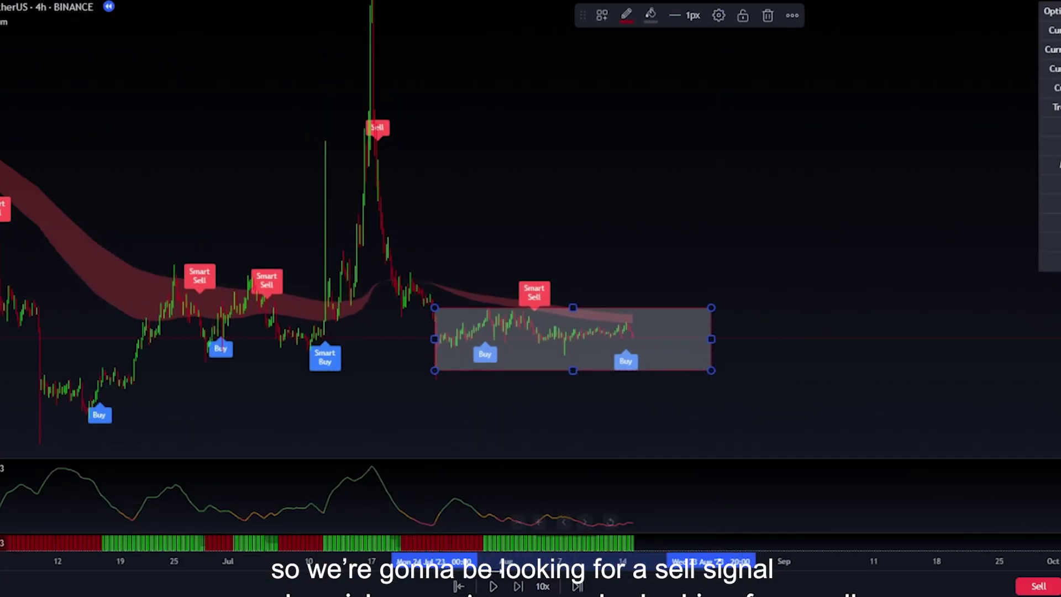
left_click(533, 589)
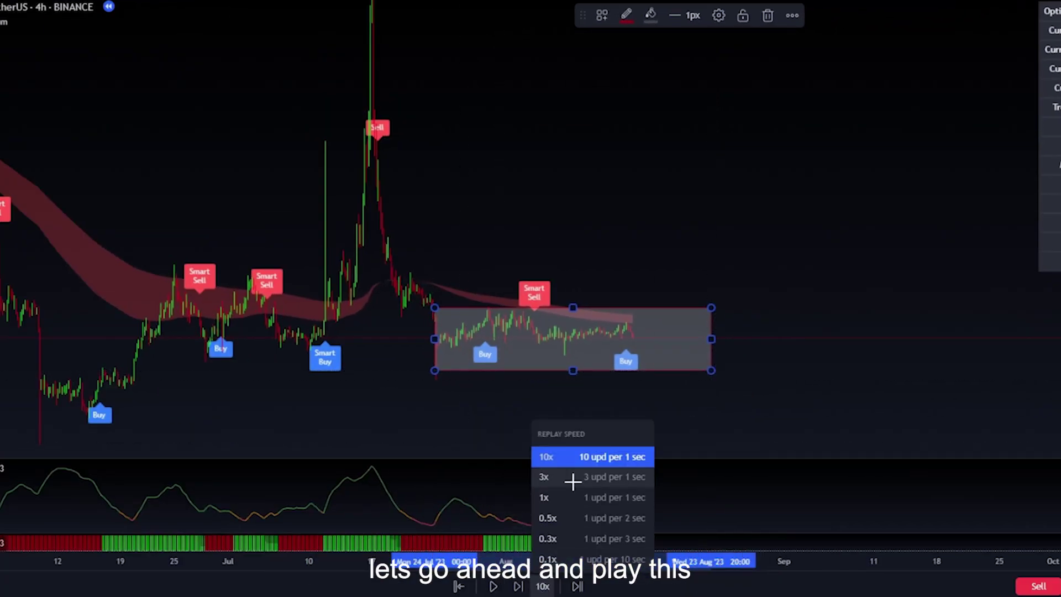
left_click(573, 478)
left_click(493, 587)
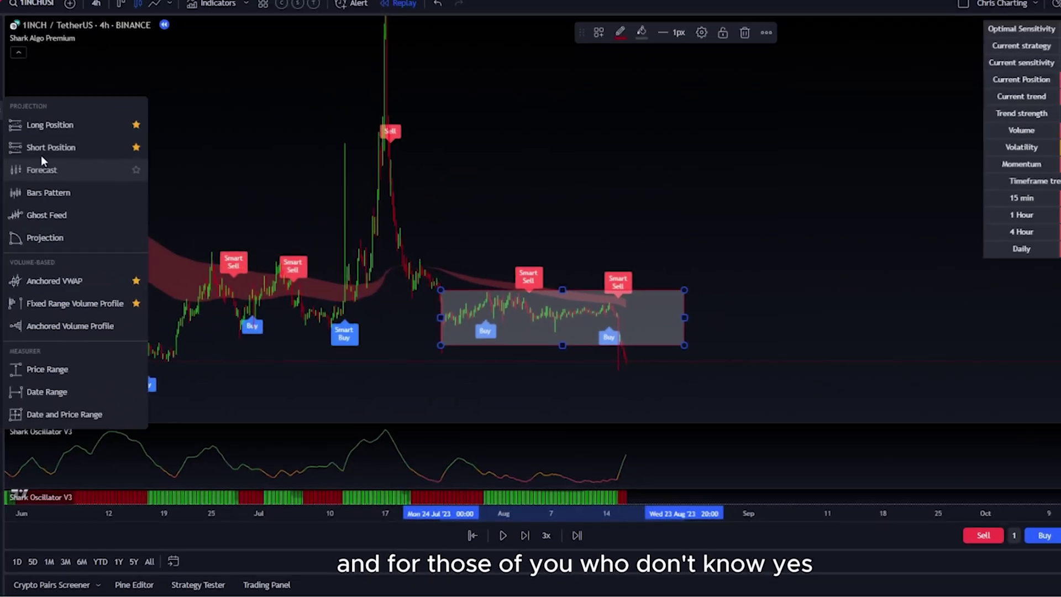
left_click(43, 148)
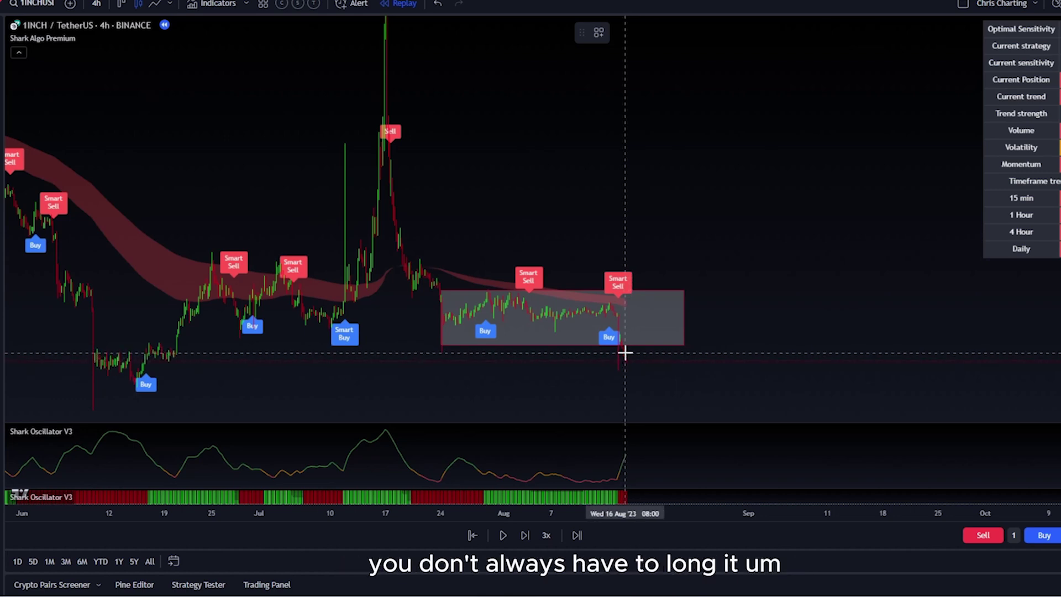
Place a 1INCH short at the breakdown with its stop just above the box and a 1:1 target
left_click(624, 352)
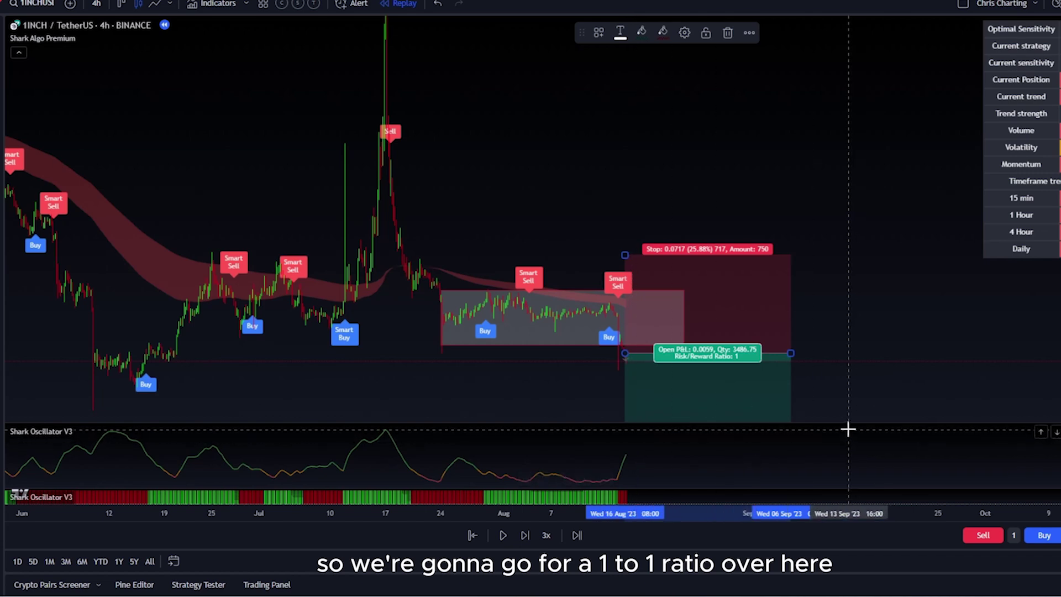
left_click_drag(831, 354, 824, 265)
left_click(765, 319)
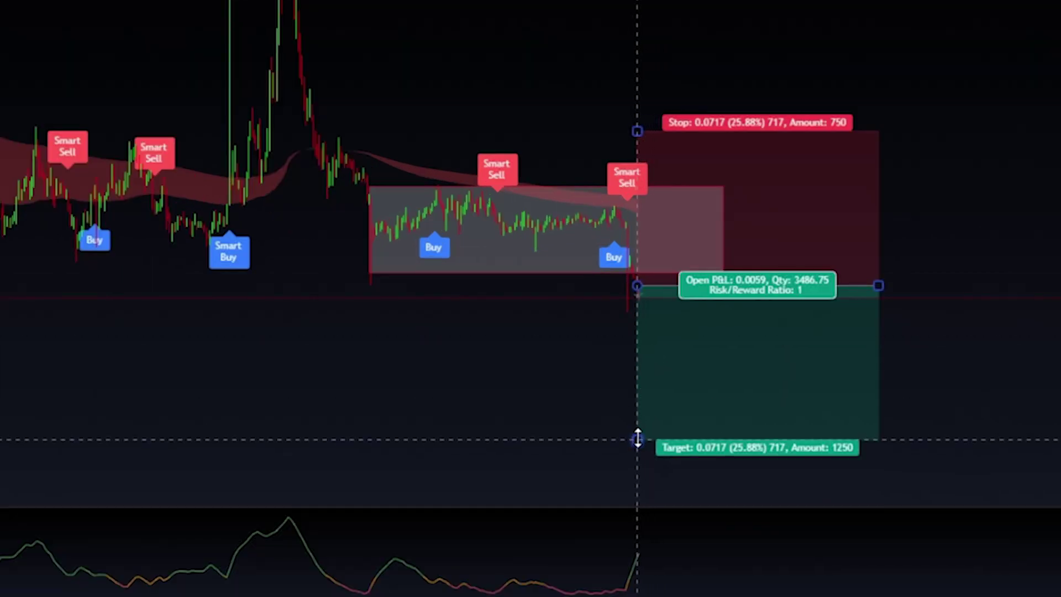
left_click_drag(638, 439, 638, 443)
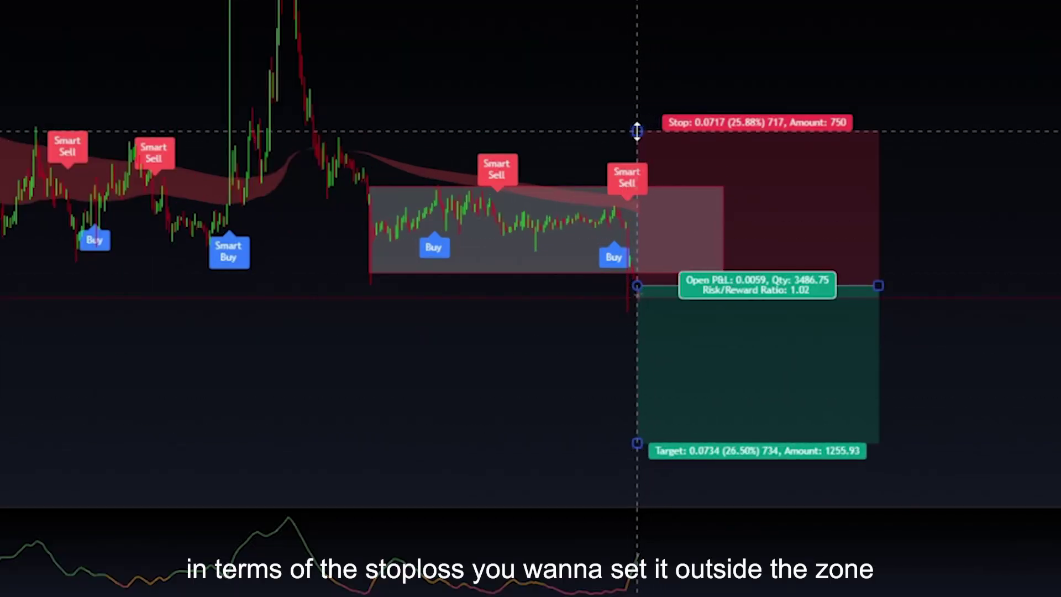
left_click_drag(637, 131, 645, 176)
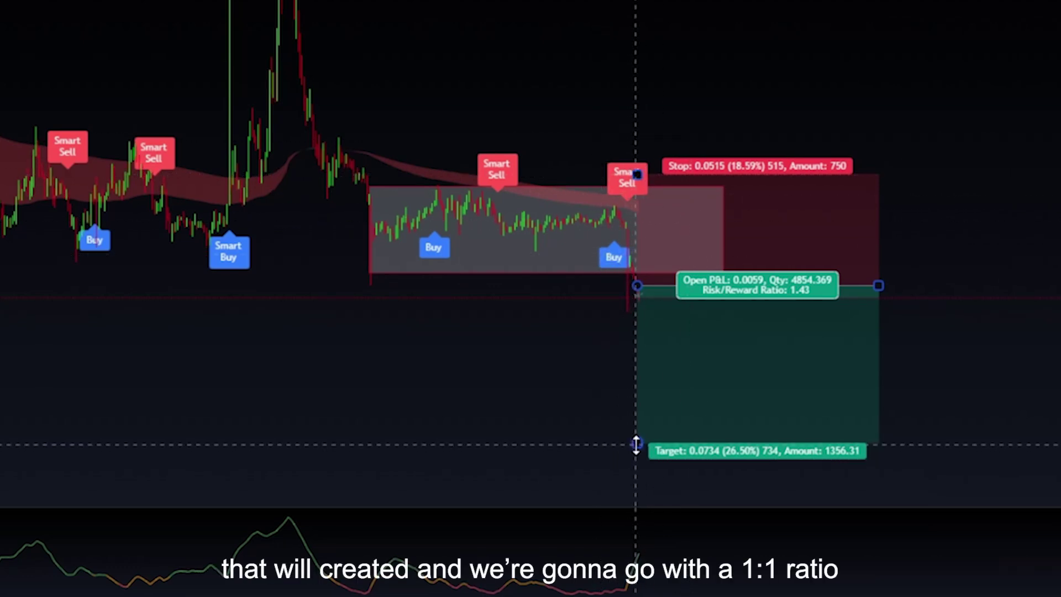
left_click_drag(637, 445, 634, 397)
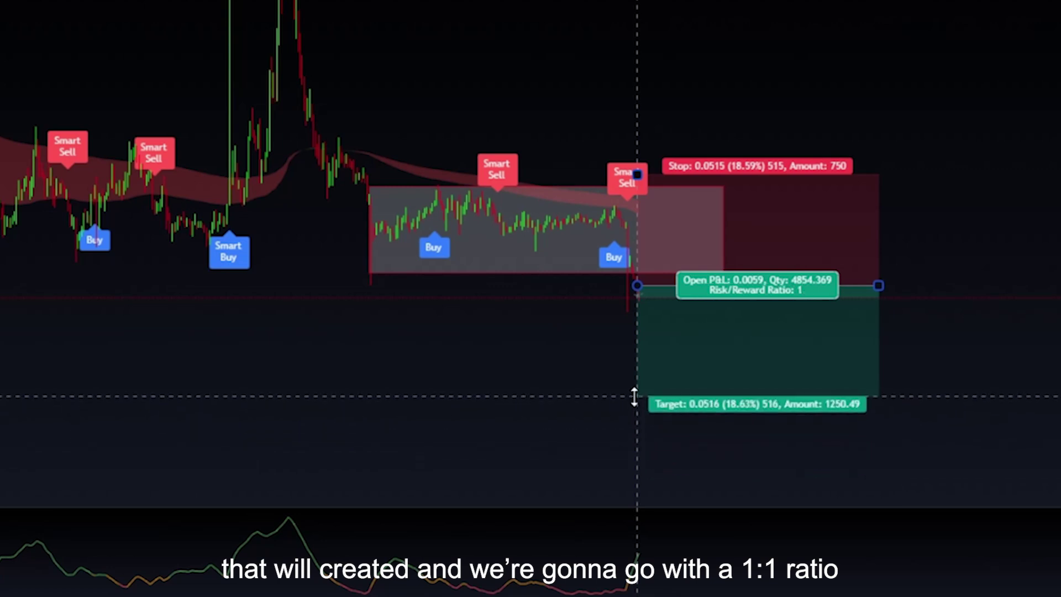
left_click(53, 354)
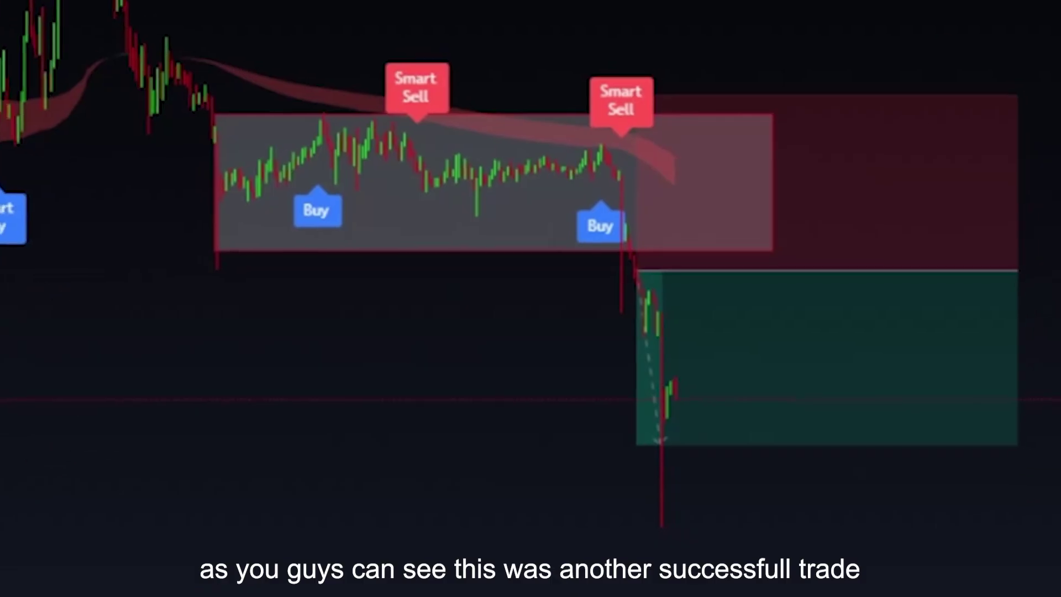
Let the 1INCH short replay reach its take-profit, then view the SharkAlgo homepage
scroll(396, 367, "down", 5)
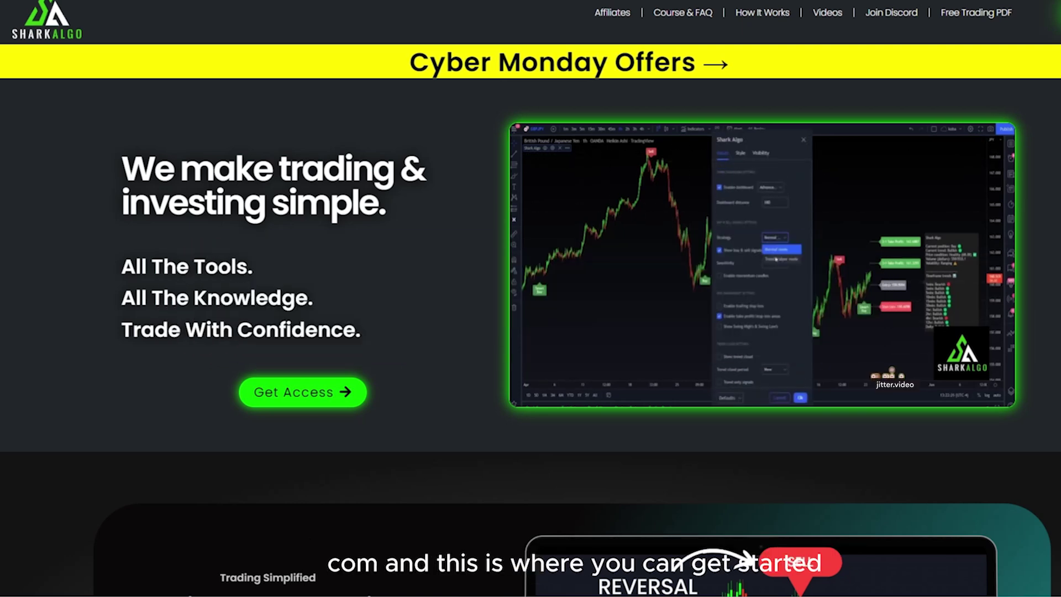
Scroll the SharkAlgo homepage down to the Jaw Dropping Features section
scroll(1036, 462, "down", 4)
scroll(1035, 458, "down", 12)
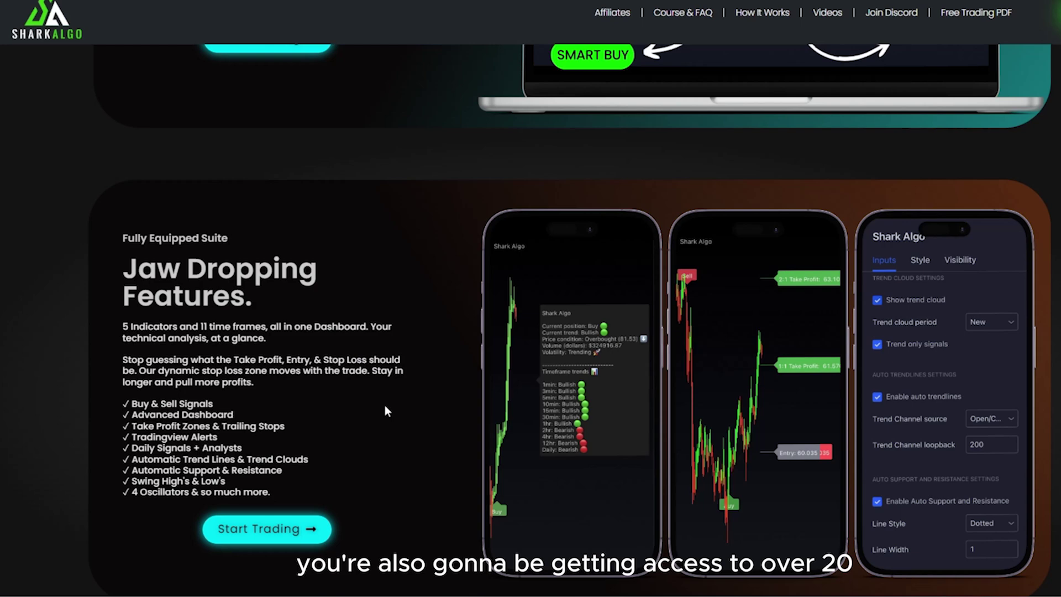
scroll(401, 411, "down", 5)
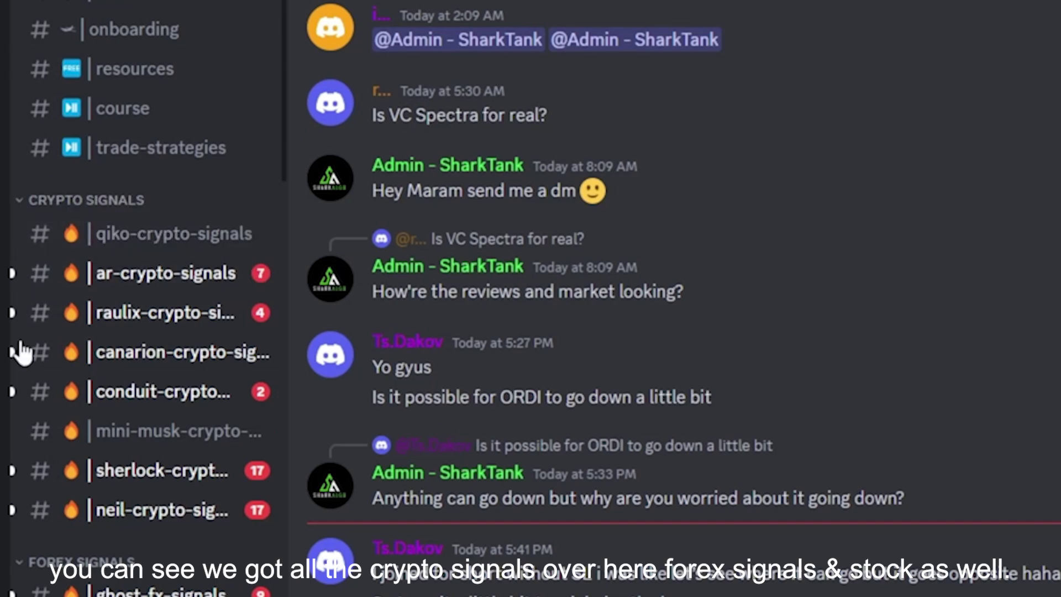
Scroll the Discord channel list and open the mr-m-stock-signals channel
scroll(221, 487, "down", 4)
scroll(165, 473, "down", 1)
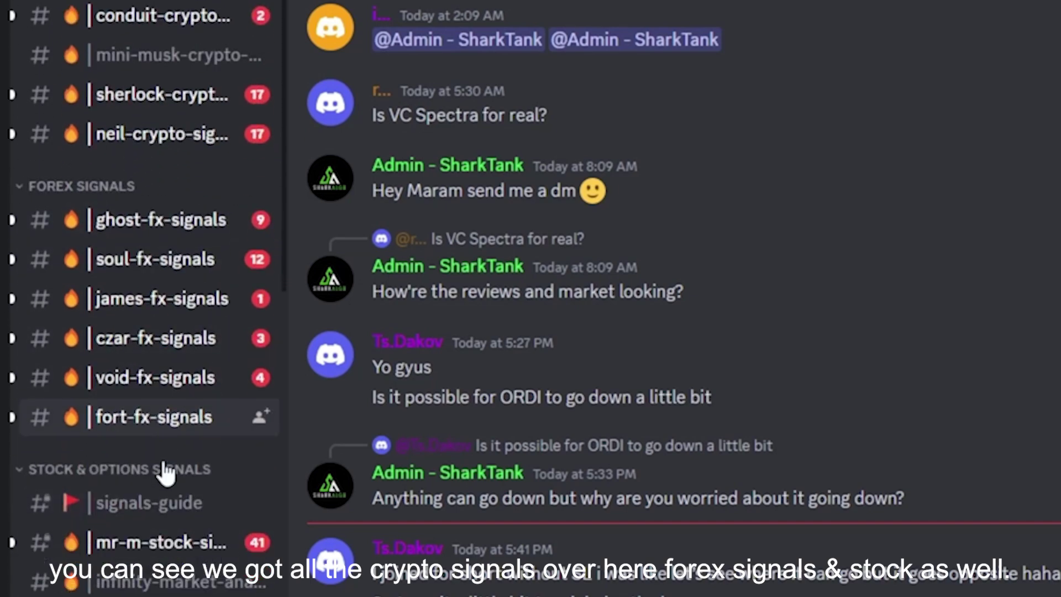
scroll(164, 472, "down", 3)
left_click(88, 356)
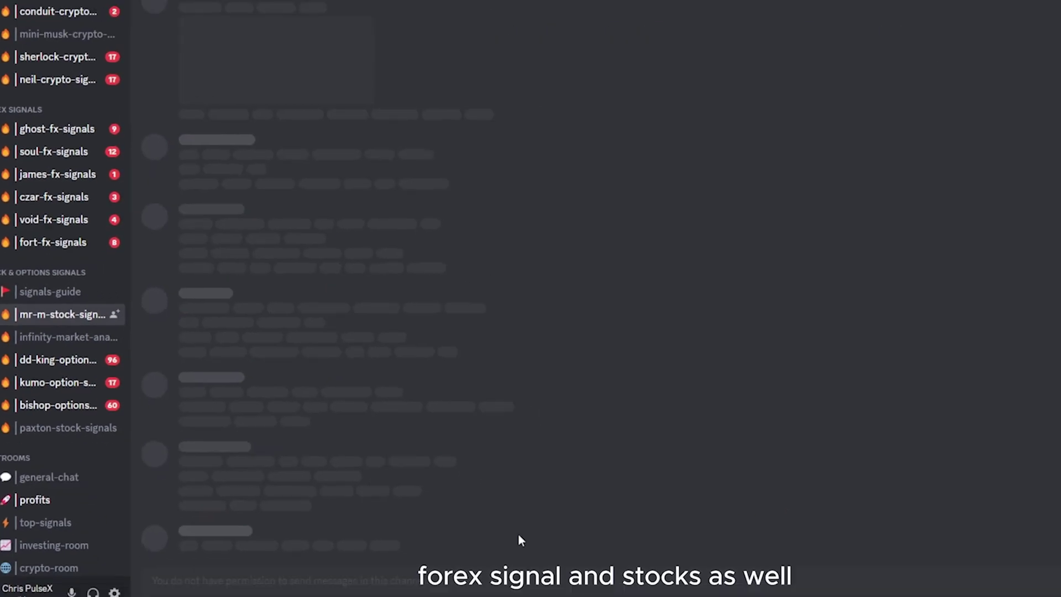
Browse the profits channel, close two enlarged profit screenshots, then open trading-zone
scroll(473, 503, "down", 10)
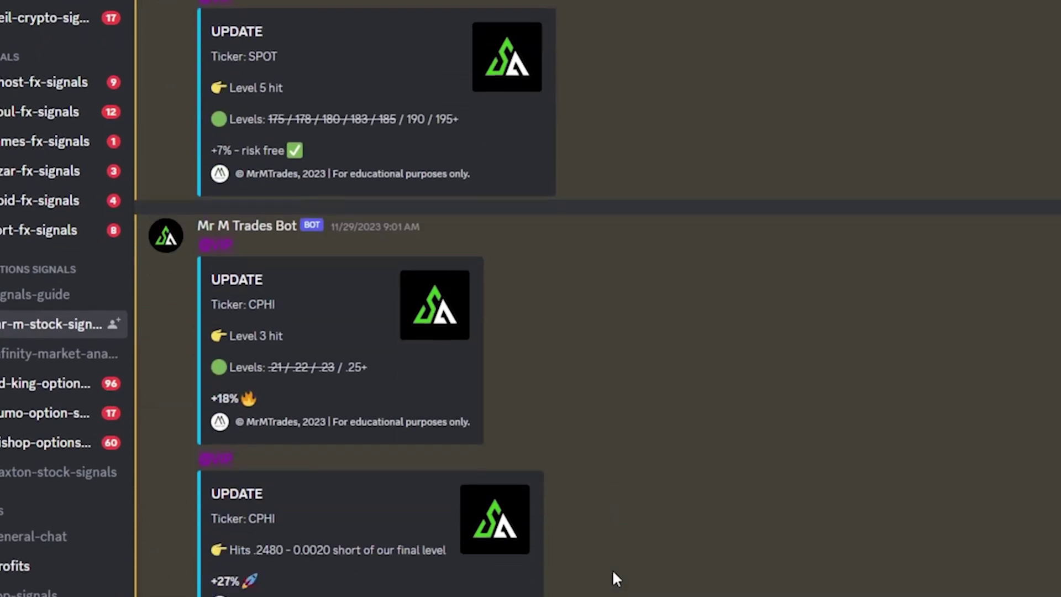
scroll(612, 568, "down", 8)
scroll(24, 433, "down", 3)
left_click(24, 425)
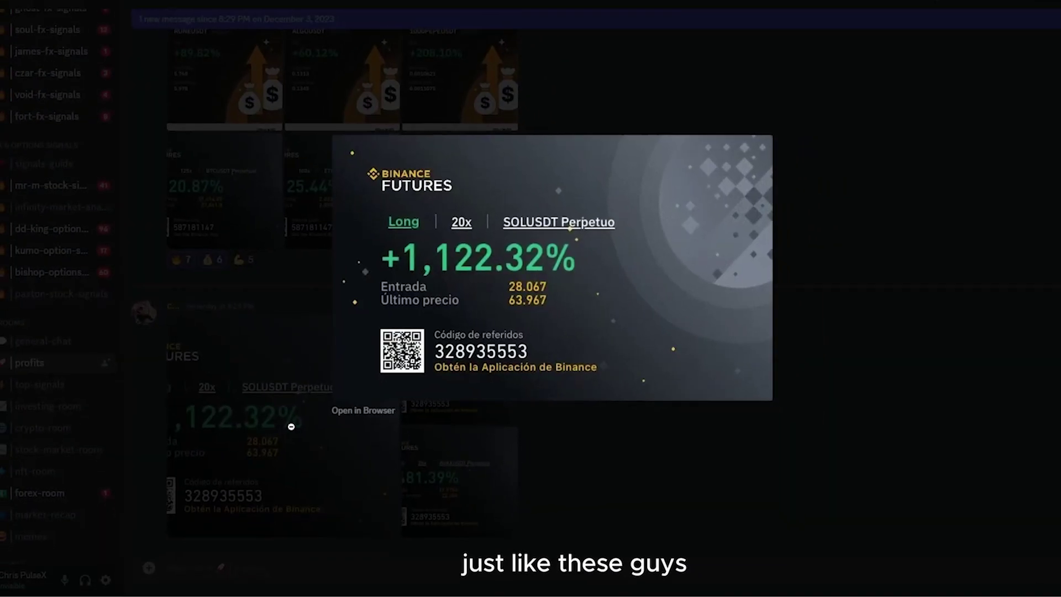
left_click(291, 427)
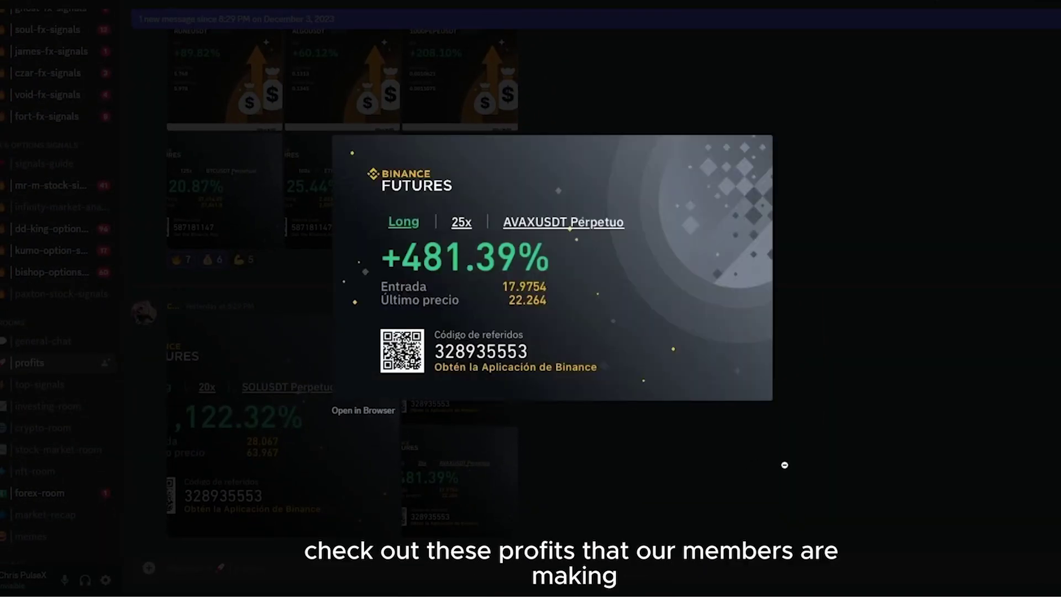
left_click(469, 430)
scroll(469, 430, "up", 5)
left_click(43, 518)
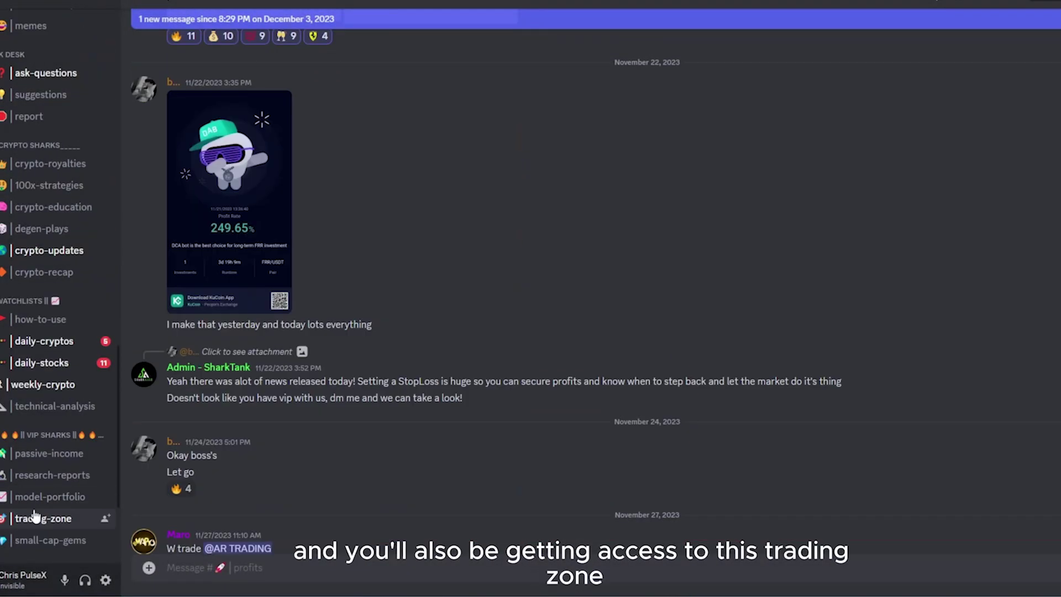